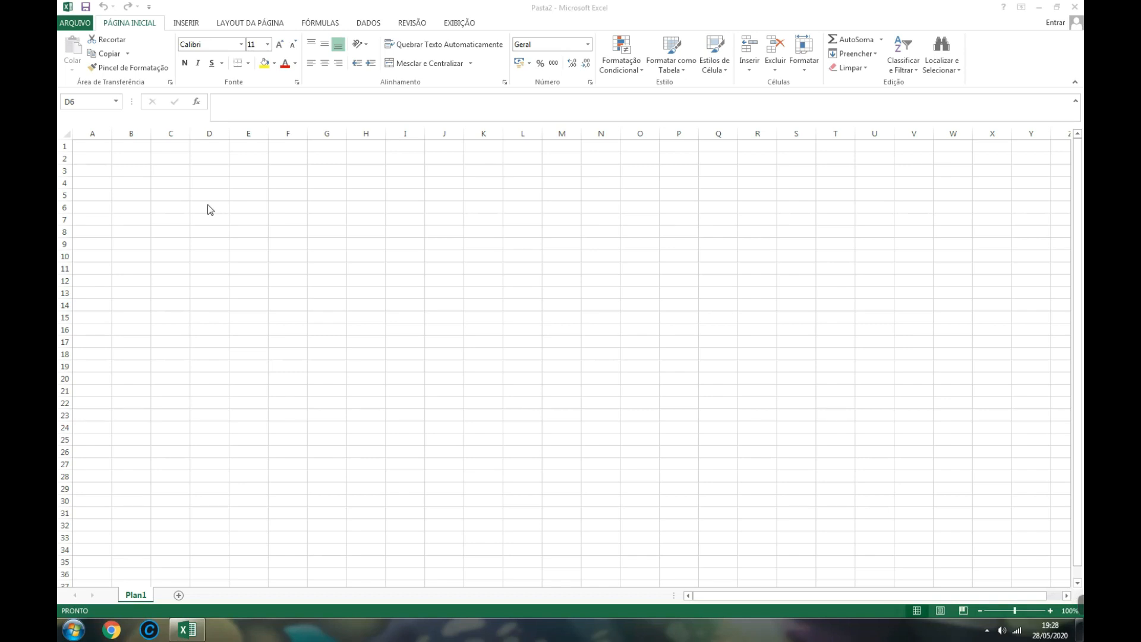
click(208, 209)
click(217, 232)
click(166, 232)
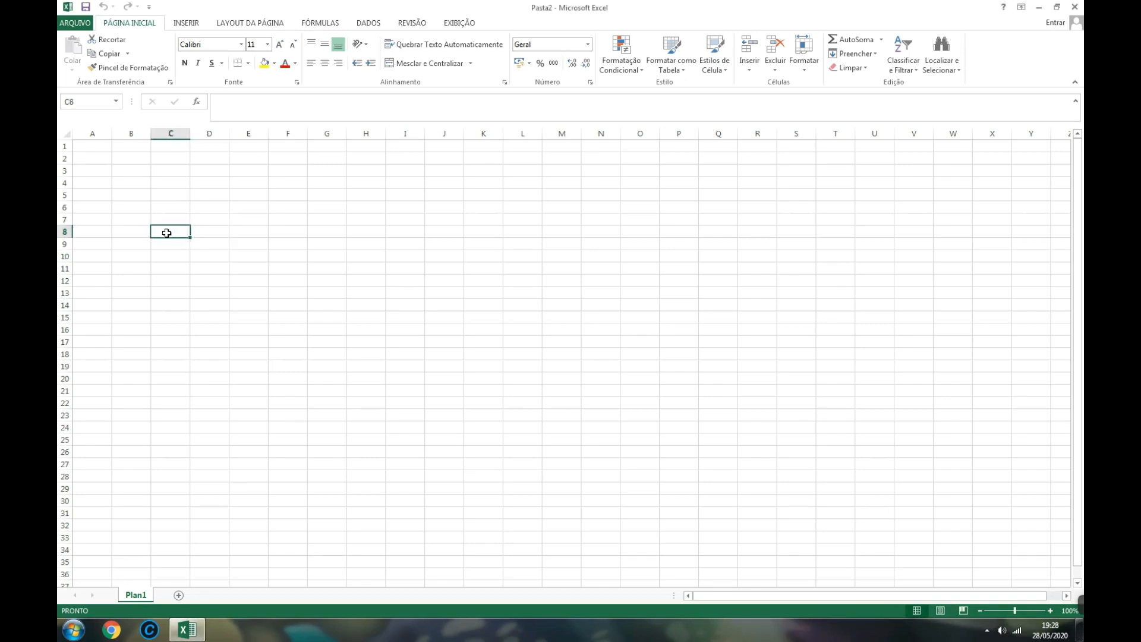
click(140, 226)
click(131, 195)
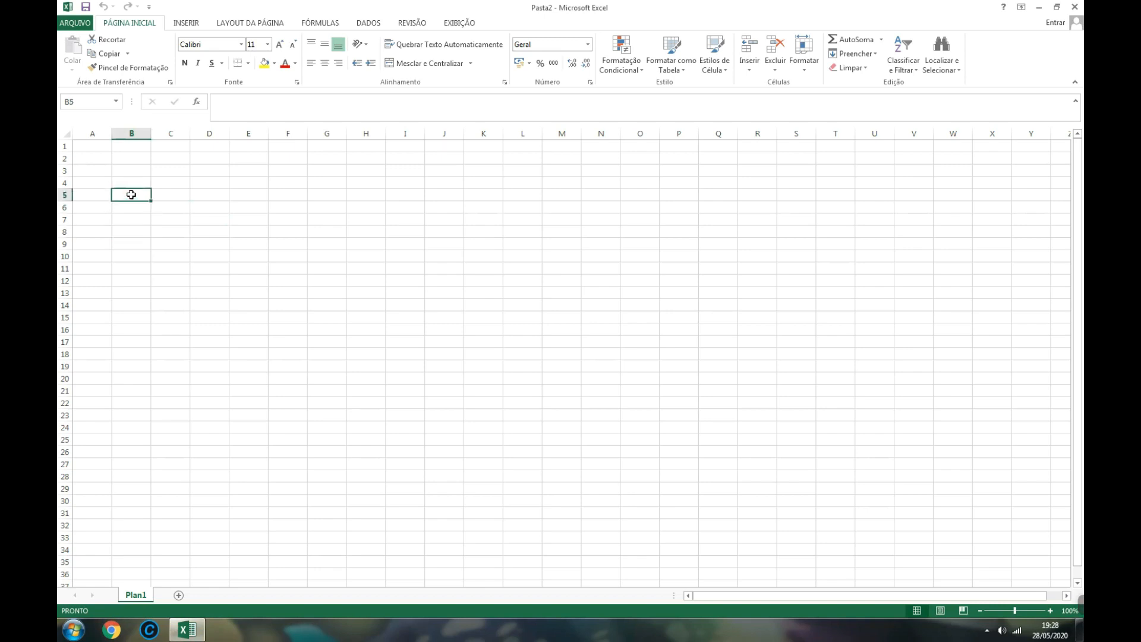
click(166, 173)
click(172, 205)
click(176, 229)
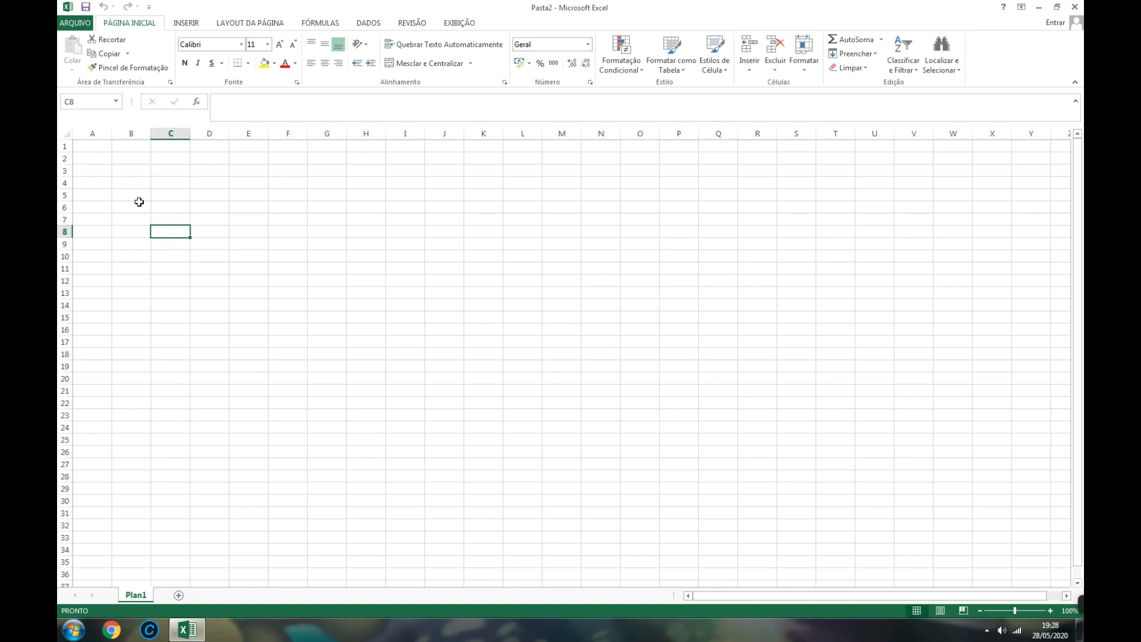
Select the whole of column C, and entire rows 5, 8 and 10 one at a time
click(174, 133)
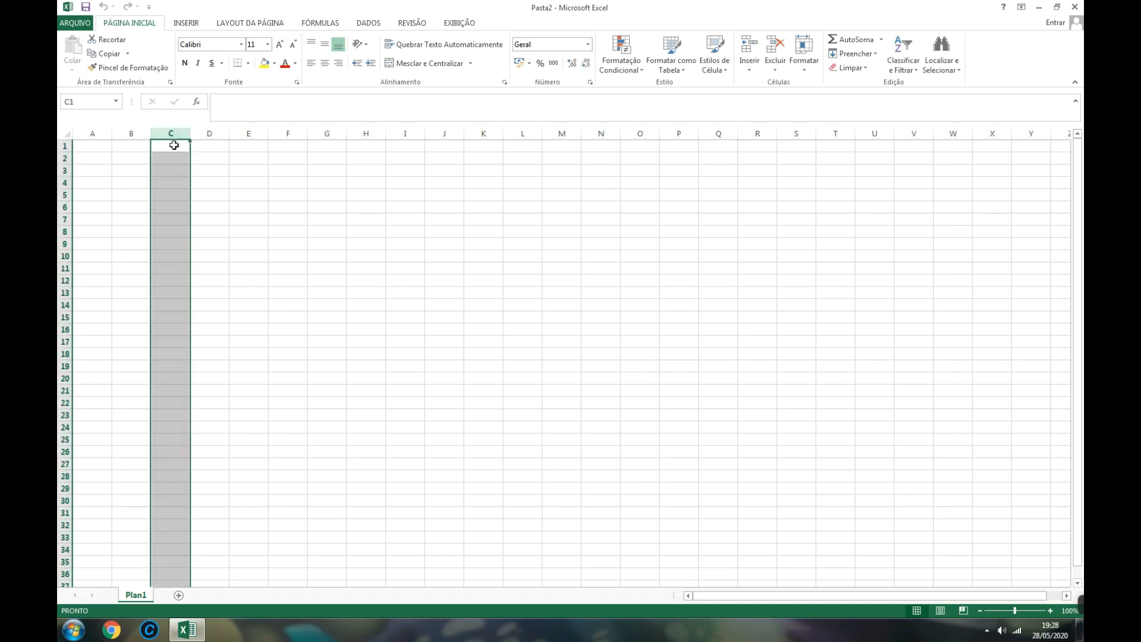
click(162, 197)
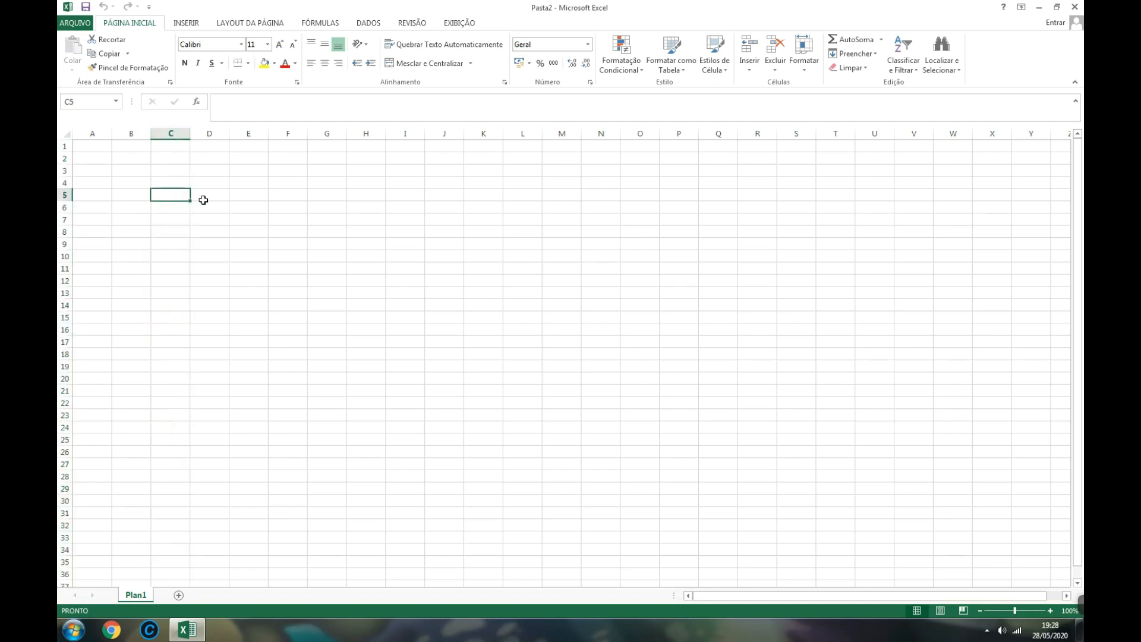
click(65, 195)
click(63, 231)
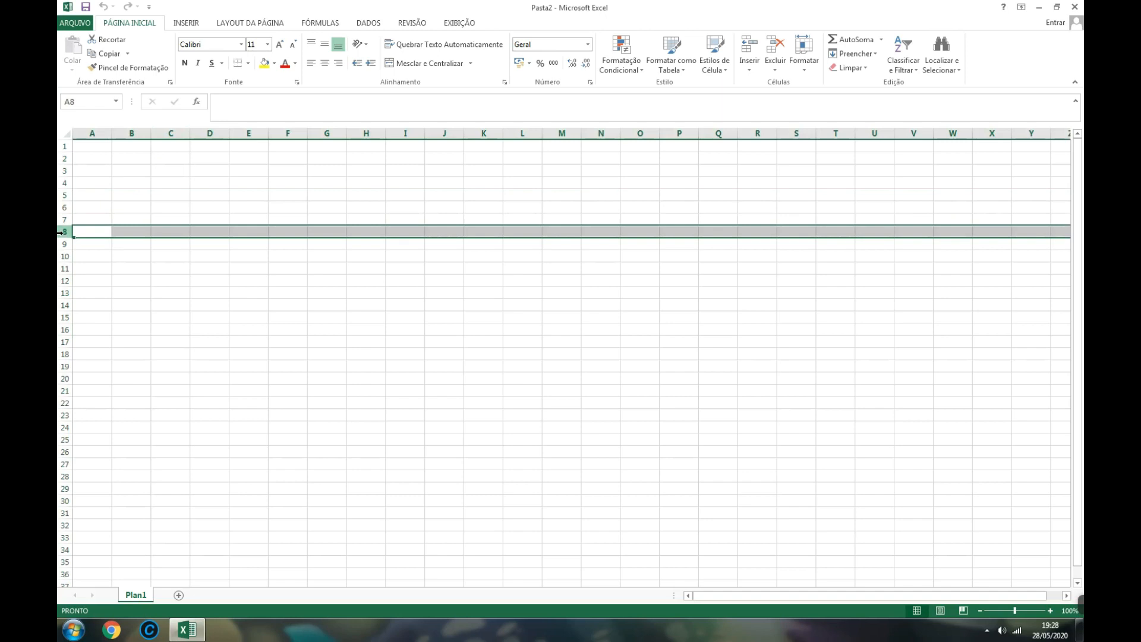
click(64, 256)
click(232, 284)
Enter the text "E3" in cell E3 as a label of its own cell reference
click(246, 173)
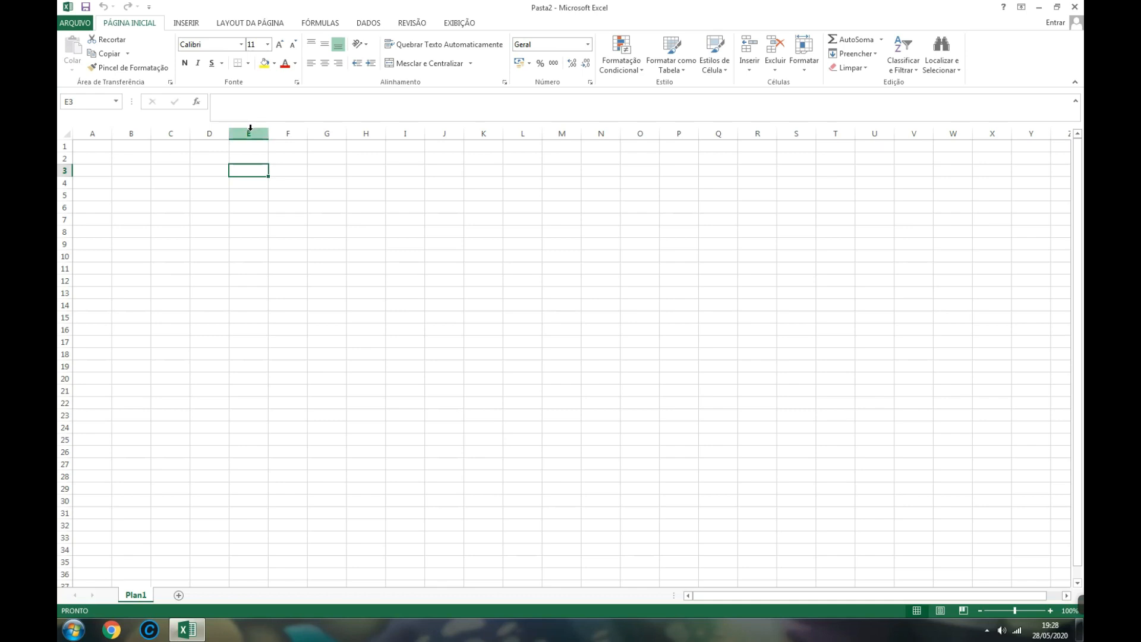
text(E)
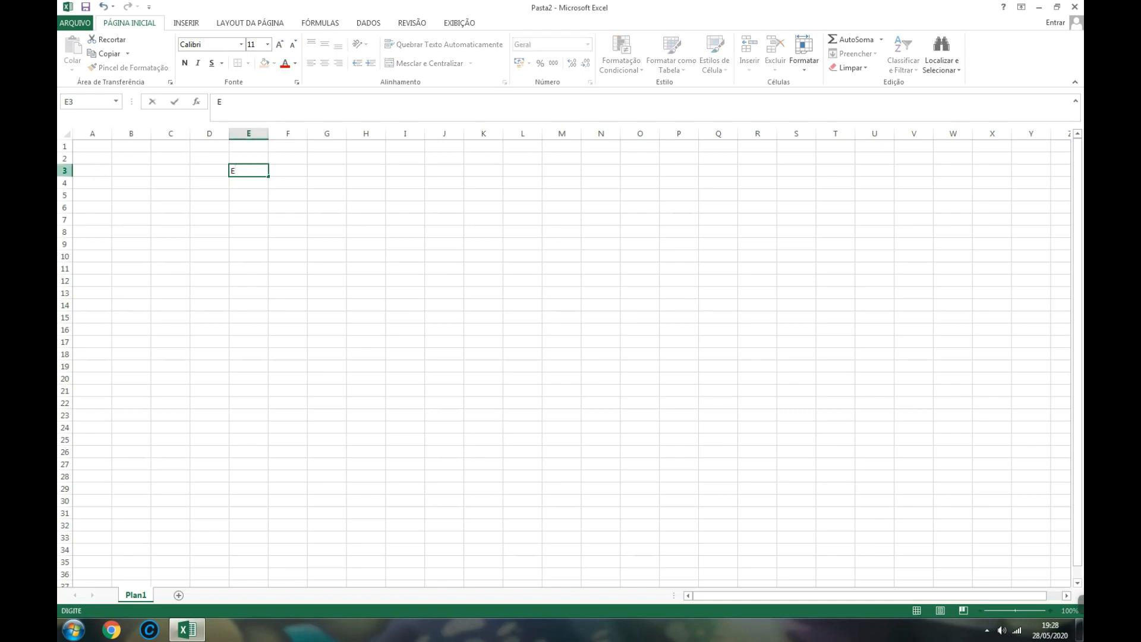
text(3)
click(248, 193)
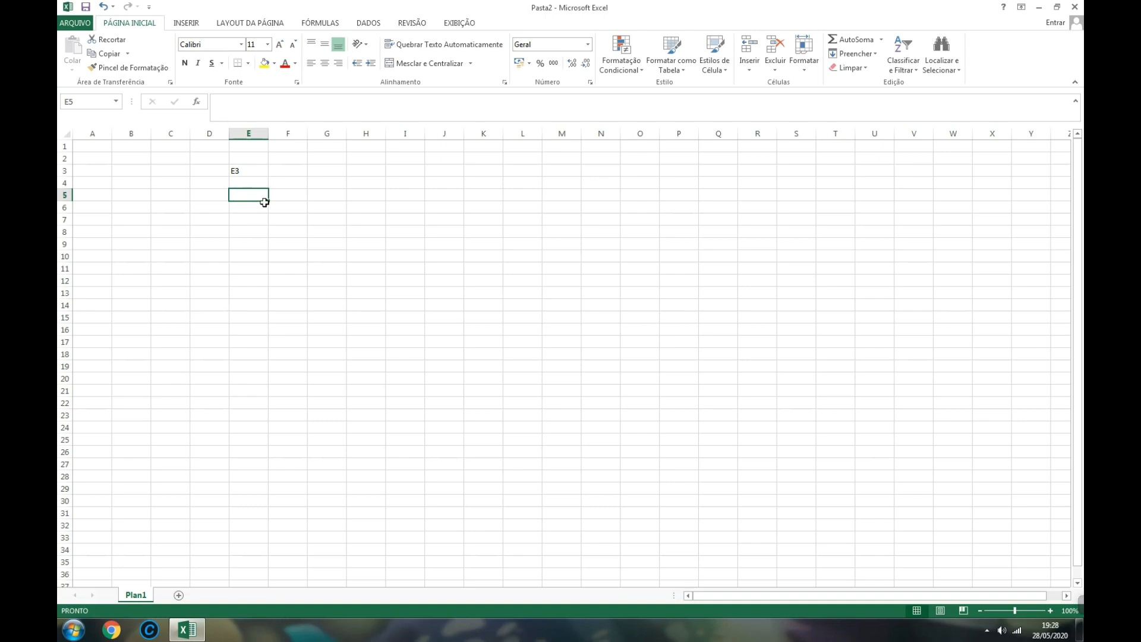
click(230, 224)
click(191, 225)
click(159, 222)
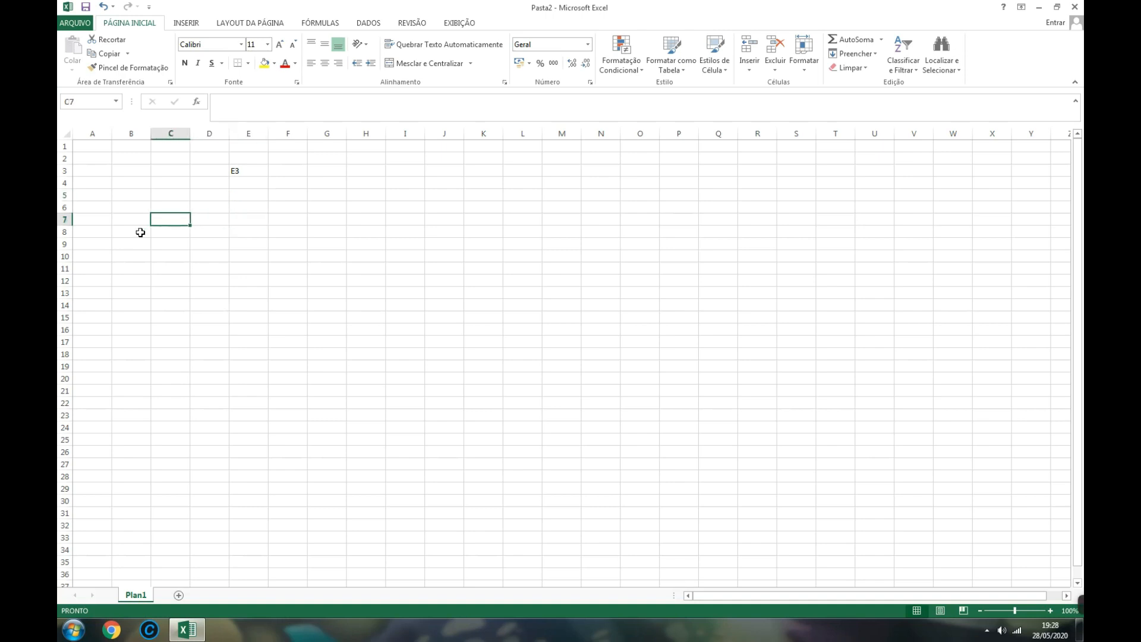
click(140, 232)
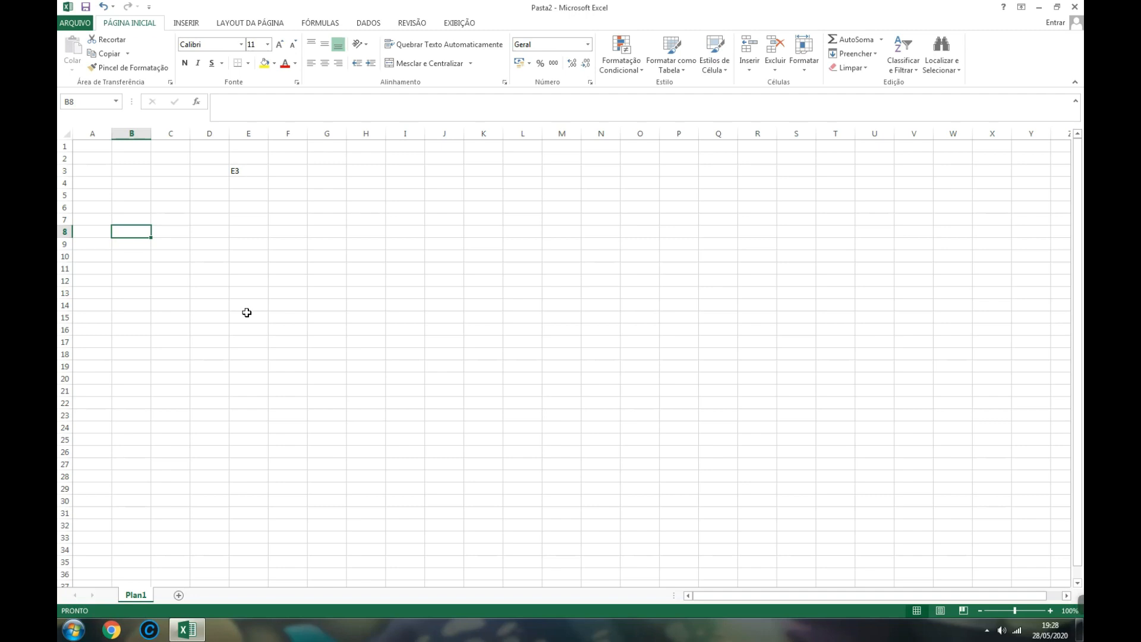
click(178, 231)
click(235, 229)
click(246, 214)
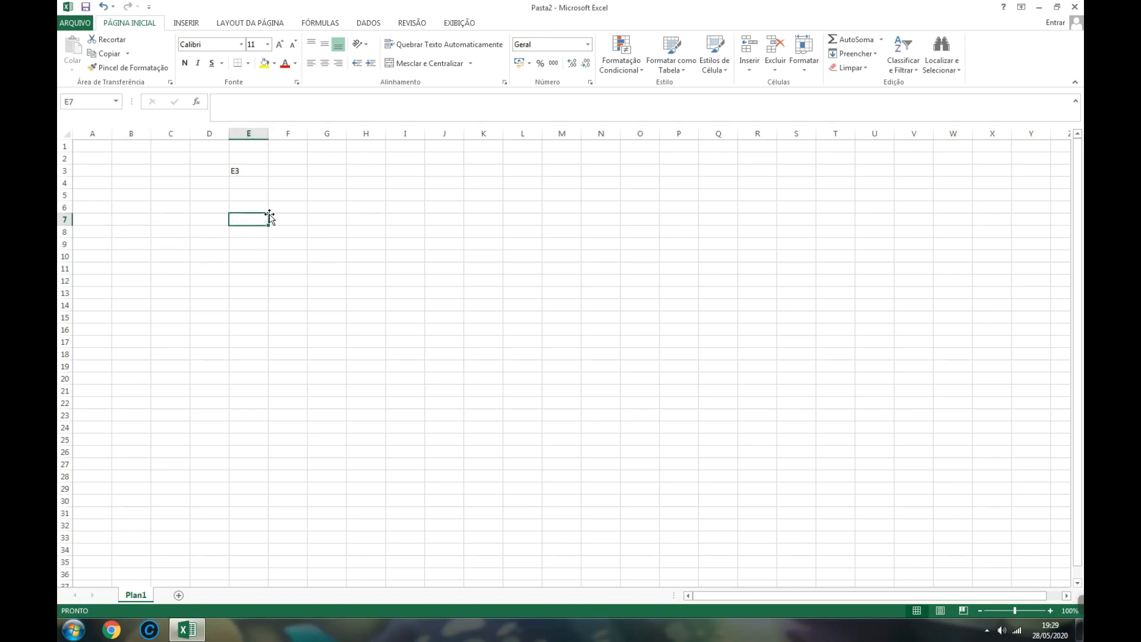
click(221, 254)
Enter the text "CÉLULA ATIVA" in cell C8
click(166, 230)
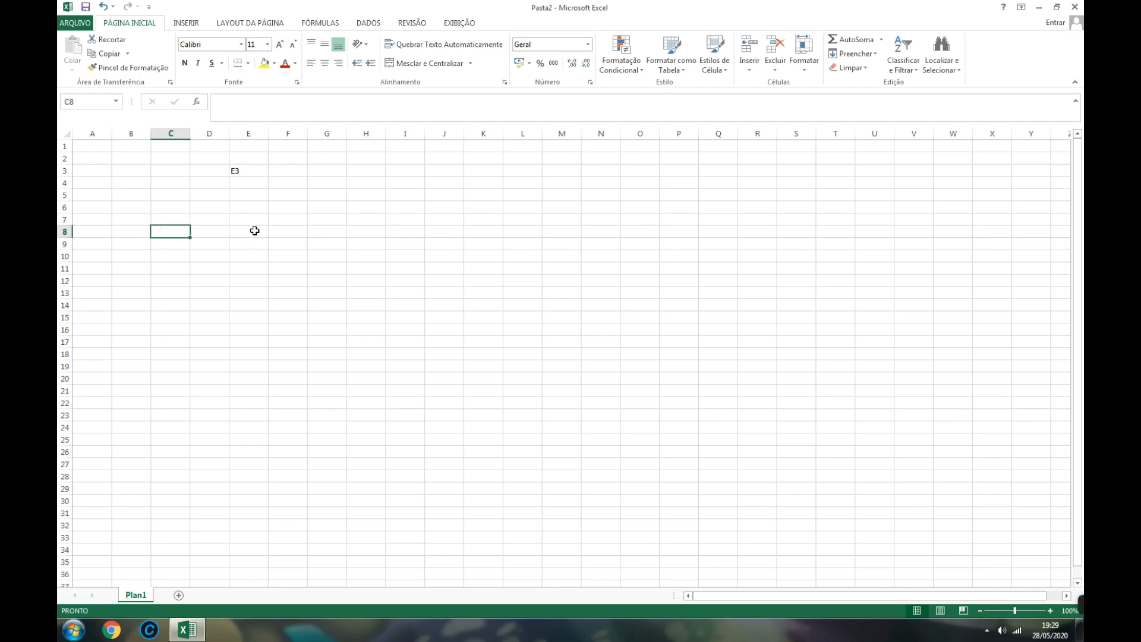
text(C)
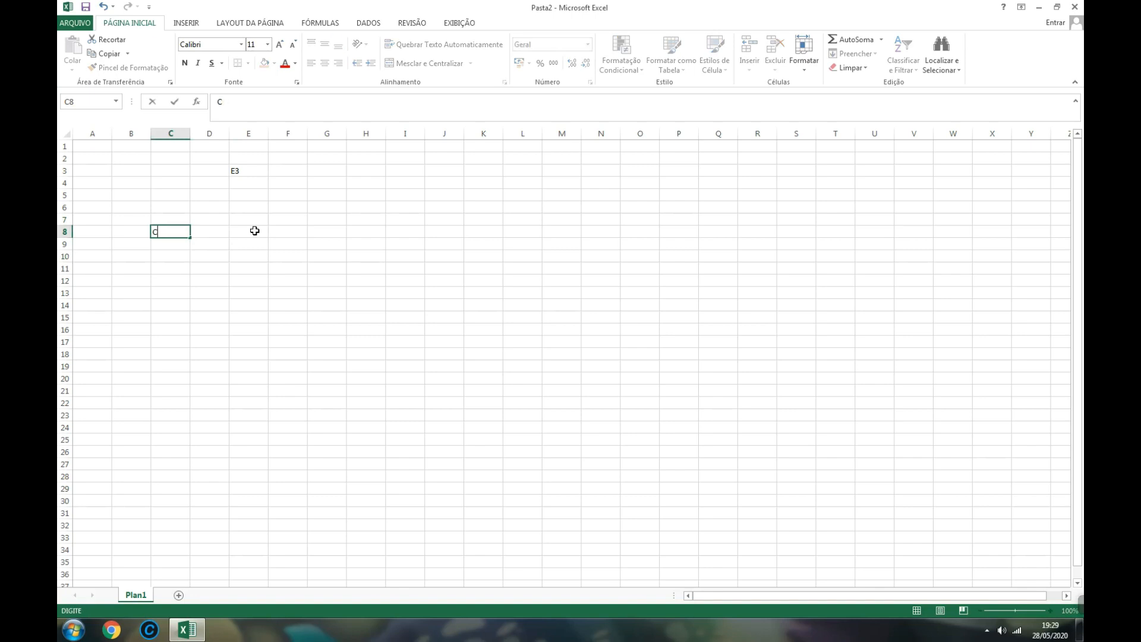
text(ELULA ATIVA)
click(218, 266)
click(180, 236)
click(180, 256)
click(259, 265)
click(297, 230)
click(360, 275)
click(326, 316)
click(262, 318)
click(214, 306)
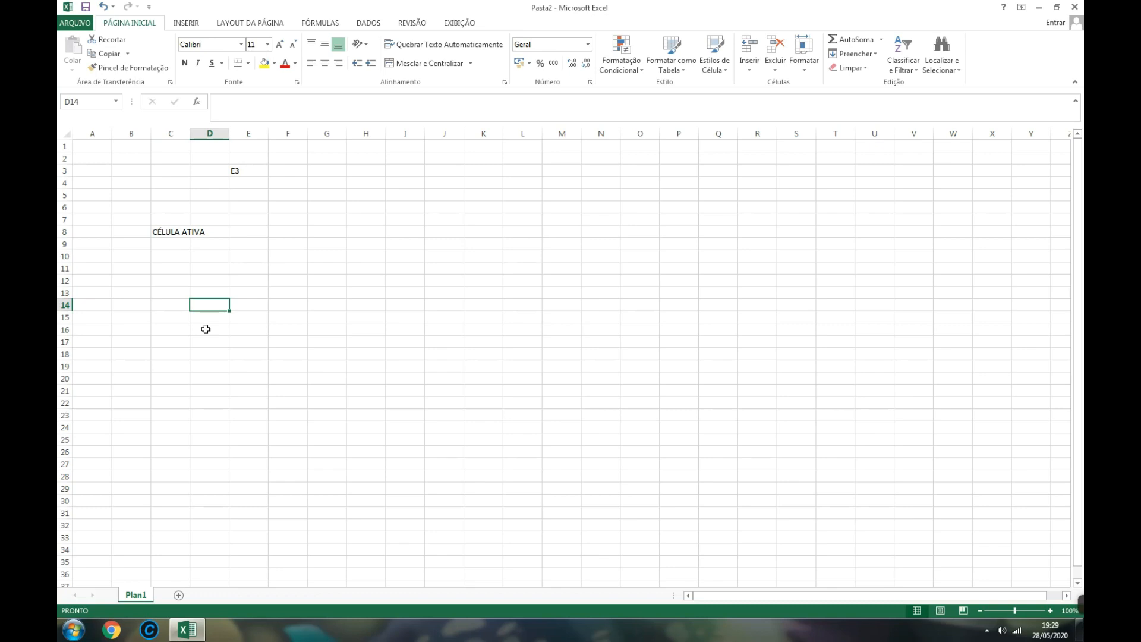
Compare the contents of cells C8 and D8 to check which one holds the overflowing text
click(170, 230)
click(173, 253)
click(170, 230)
click(202, 232)
click(166, 233)
click(199, 232)
click(185, 231)
click(198, 231)
click(178, 232)
click(202, 233)
click(184, 232)
click(200, 232)
click(173, 233)
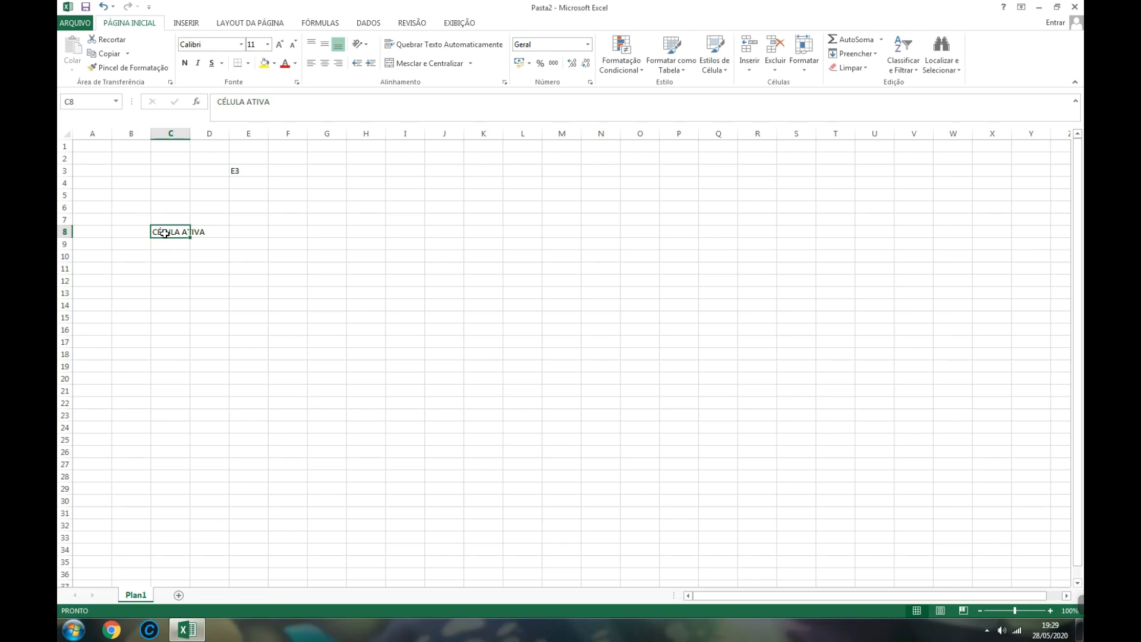
click(175, 242)
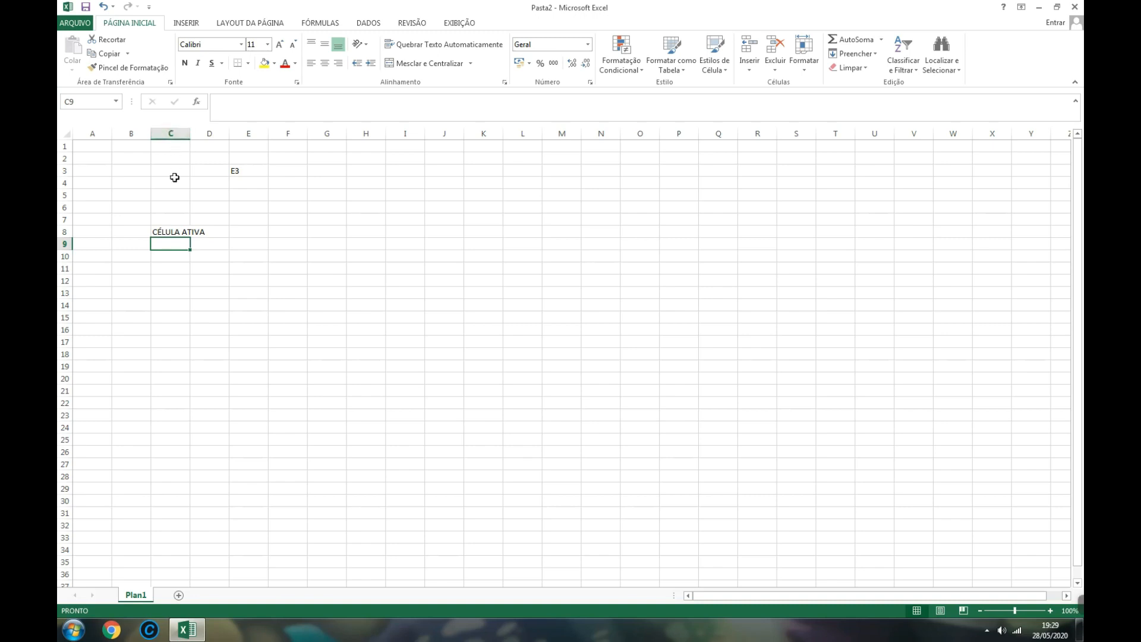
Widen column C to fit the text in cell C8, and undo the resize
click(167, 230)
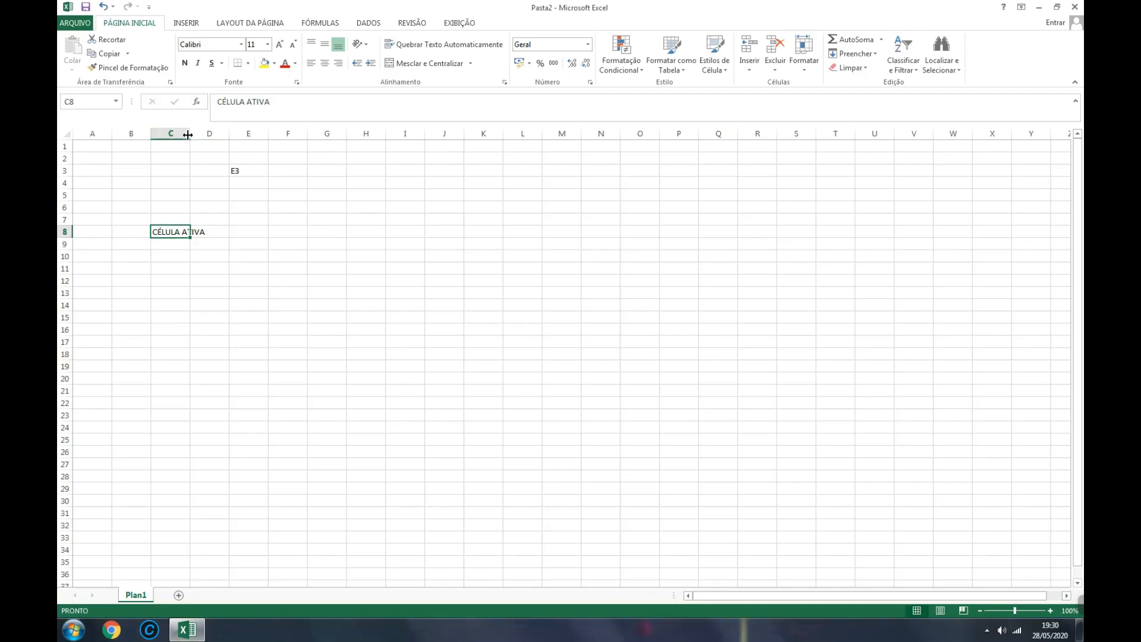
drag(559, 327, 559, 336)
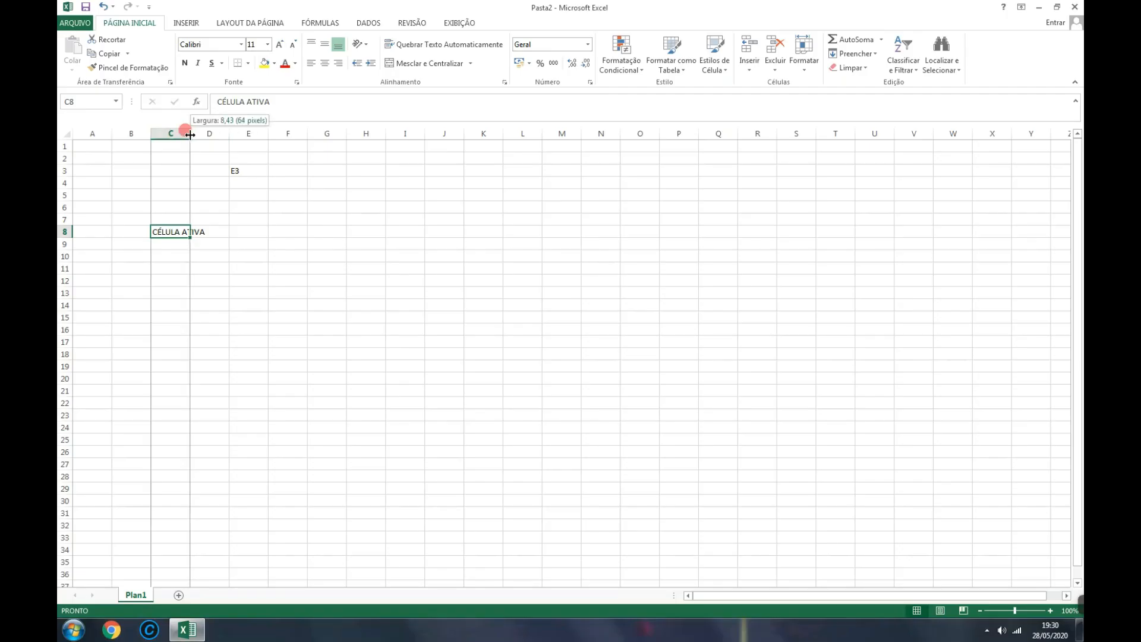
drag(190, 135, 210, 133)
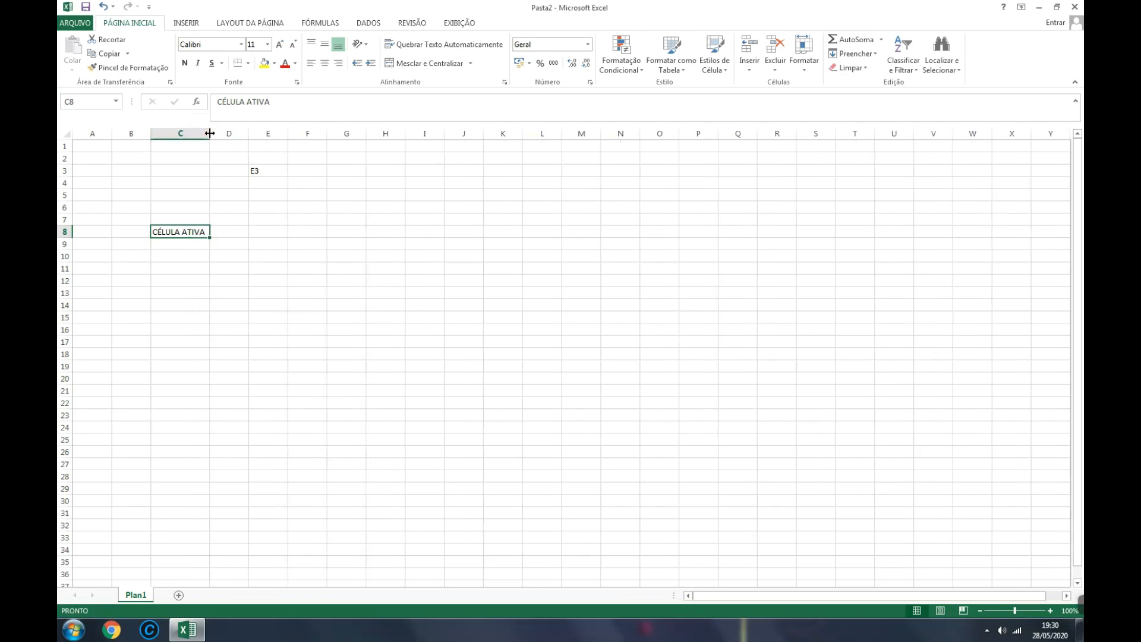
key(Down)
key(Down)
click(199, 233)
key(ctrl+z)
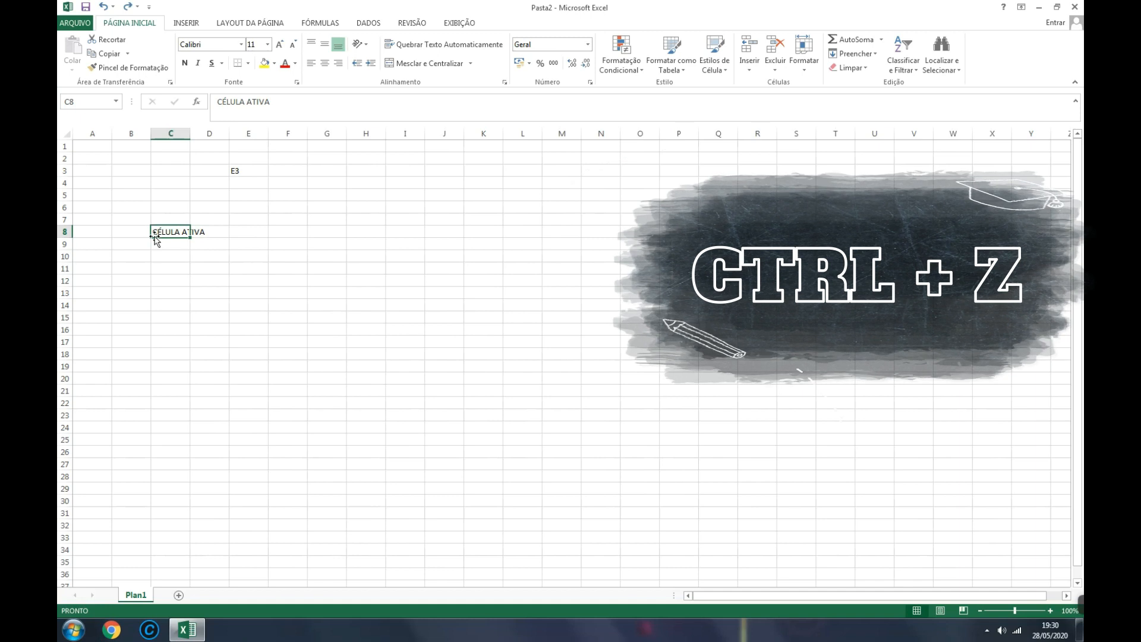
click(179, 255)
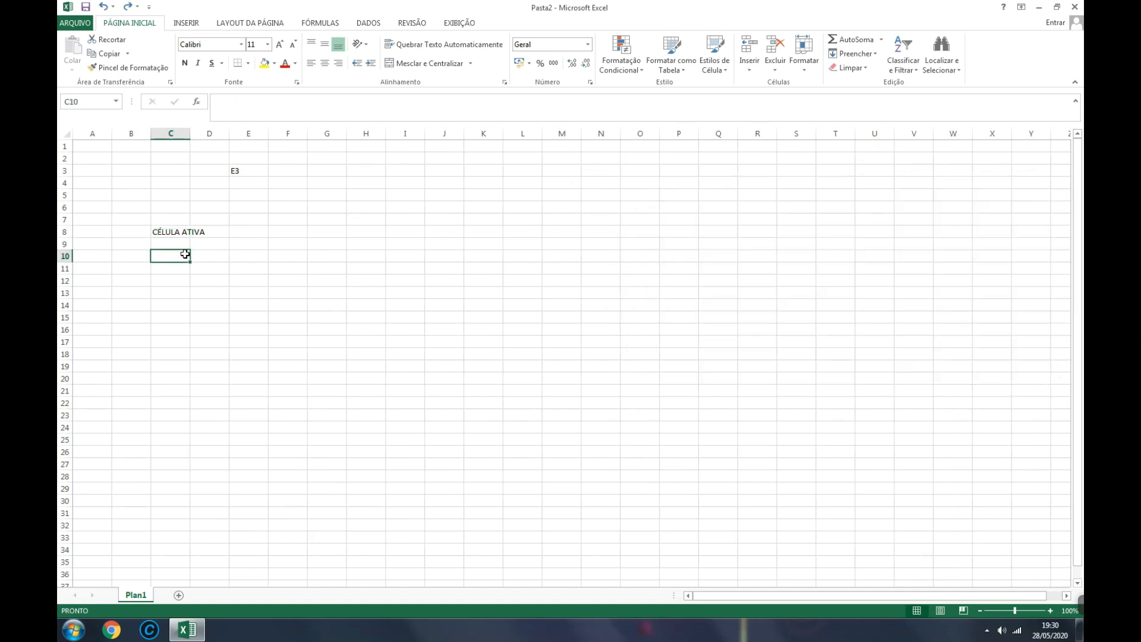
click(178, 232)
click(171, 254)
click(178, 232)
click(171, 254)
click(184, 231)
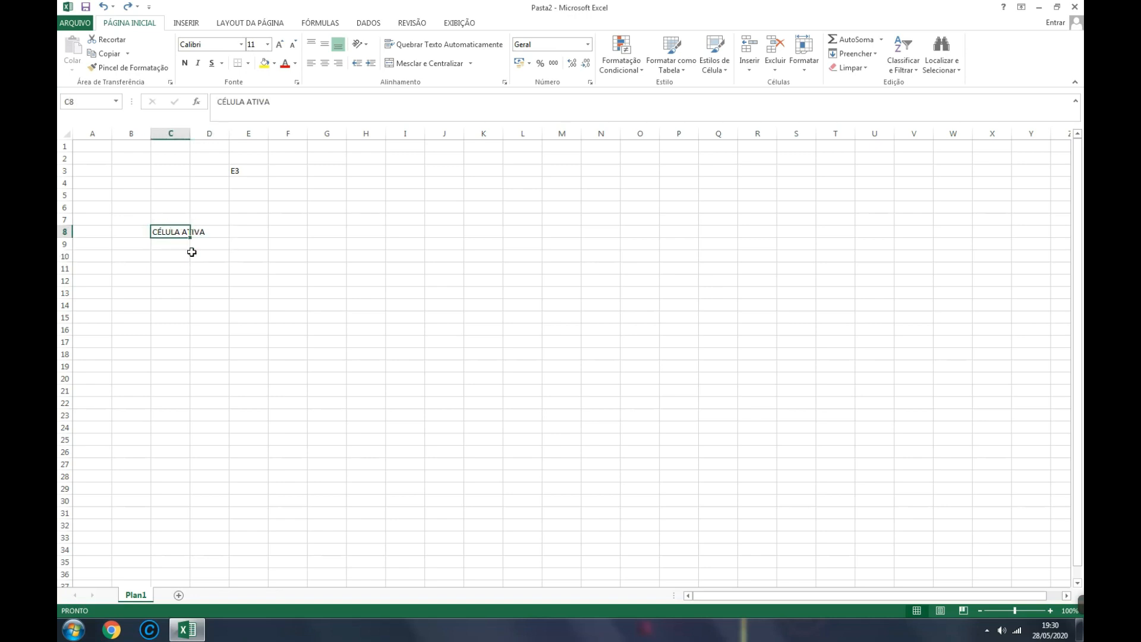
Enter the text "D8" in cell D8, beside the text in C8
click(214, 231)
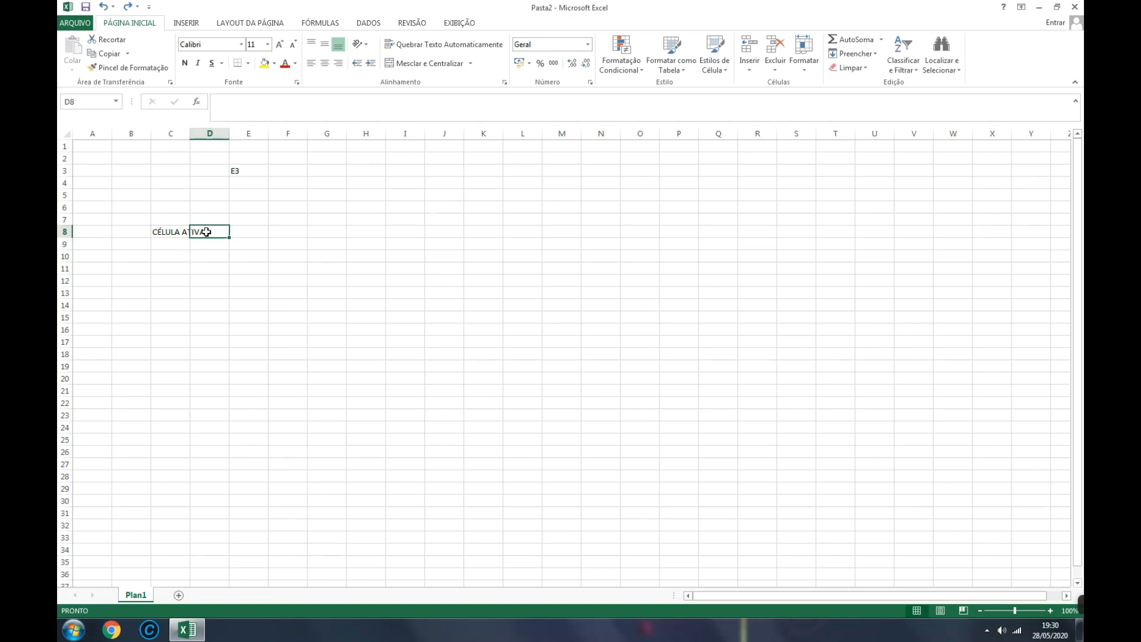
text(D)
click(233, 300)
Check the contents of cells C8 and D8 to see whether the cut-off text in C8 is still complete
click(205, 232)
click(181, 249)
click(199, 231)
click(174, 232)
click(182, 241)
click(205, 233)
click(206, 278)
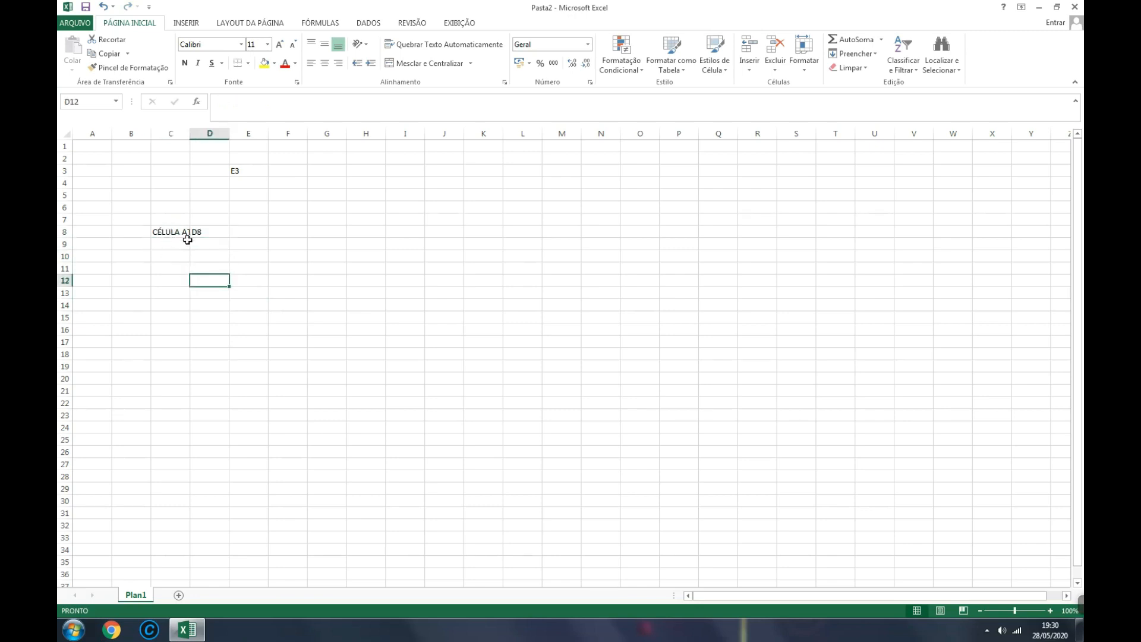
click(181, 233)
click(214, 280)
click(165, 230)
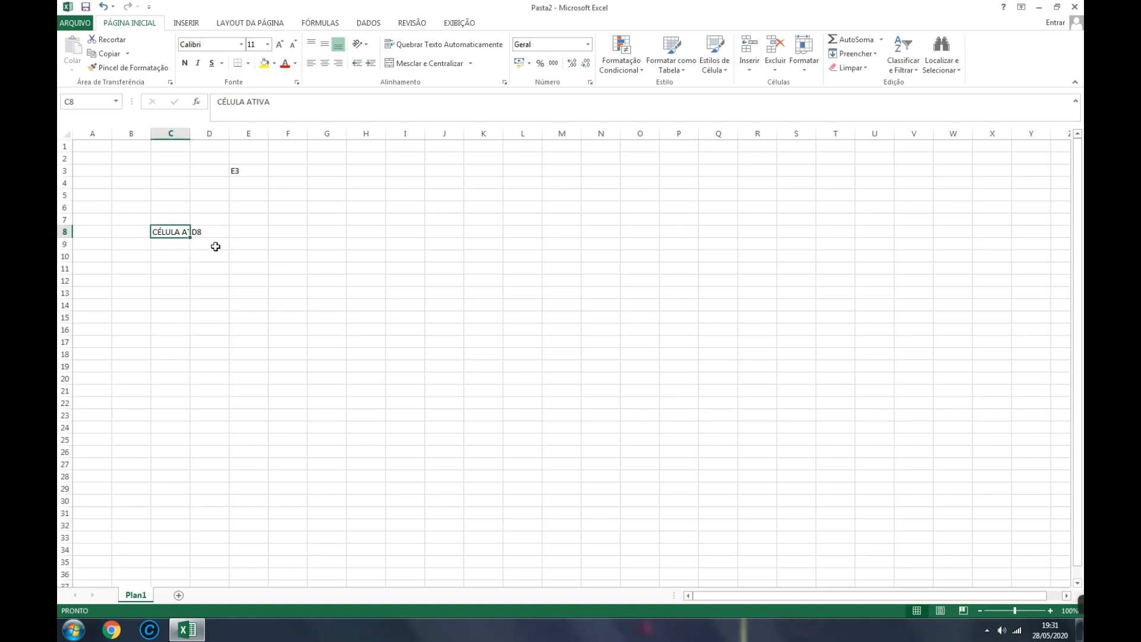
click(218, 267)
Widen column C so that the full text of cell C8 fits inside it
click(155, 234)
drag(190, 133, 210, 132)
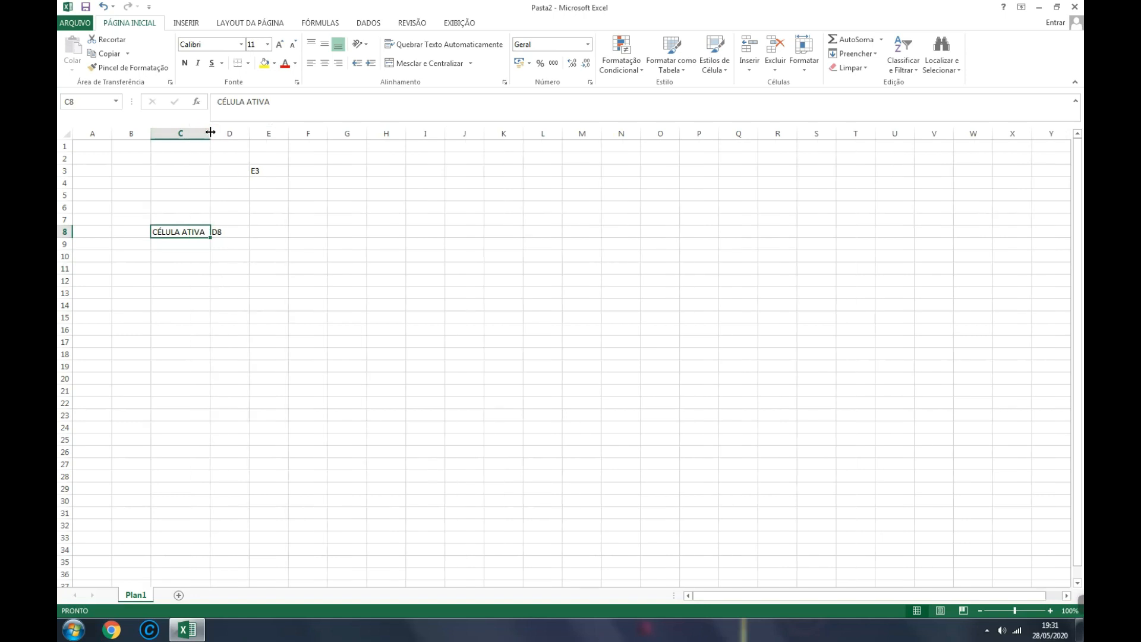
click(220, 253)
click(180, 246)
click(182, 232)
click(176, 242)
click(180, 232)
click(180, 157)
click(182, 146)
click(182, 181)
click(182, 232)
click(185, 255)
click(189, 278)
click(178, 302)
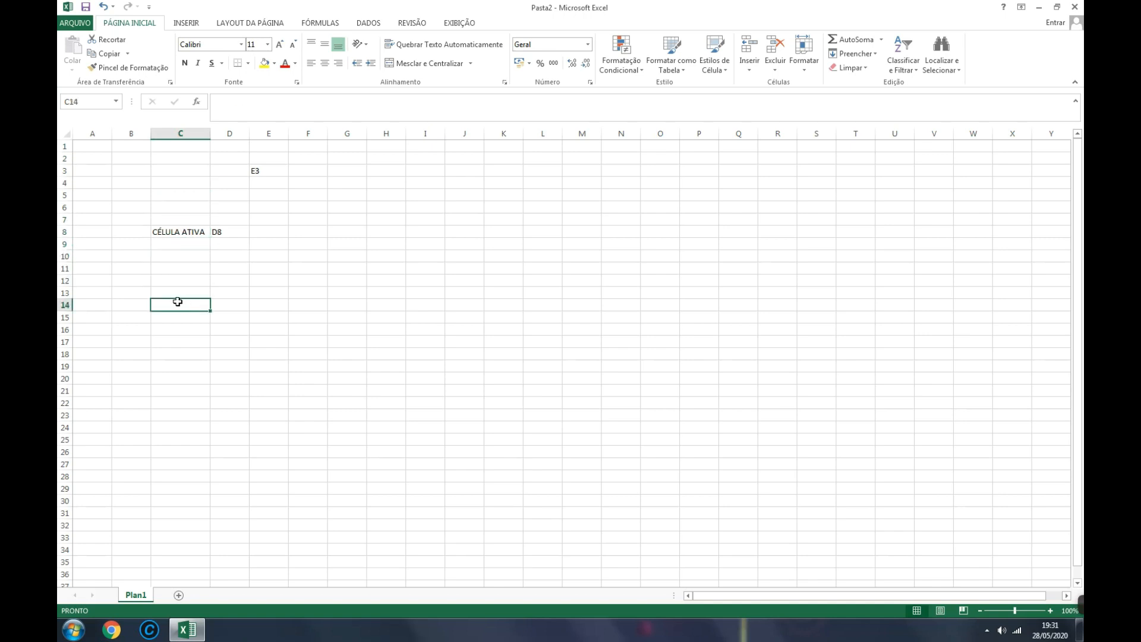
click(173, 256)
click(178, 231)
click(176, 208)
click(180, 184)
click(179, 165)
click(180, 206)
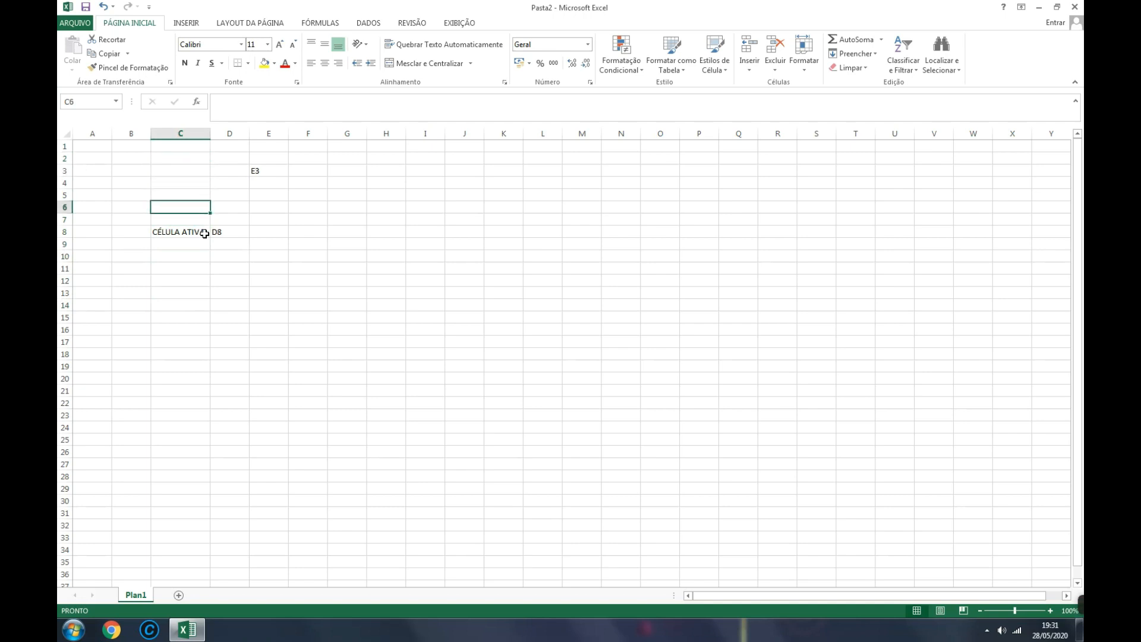
click(178, 255)
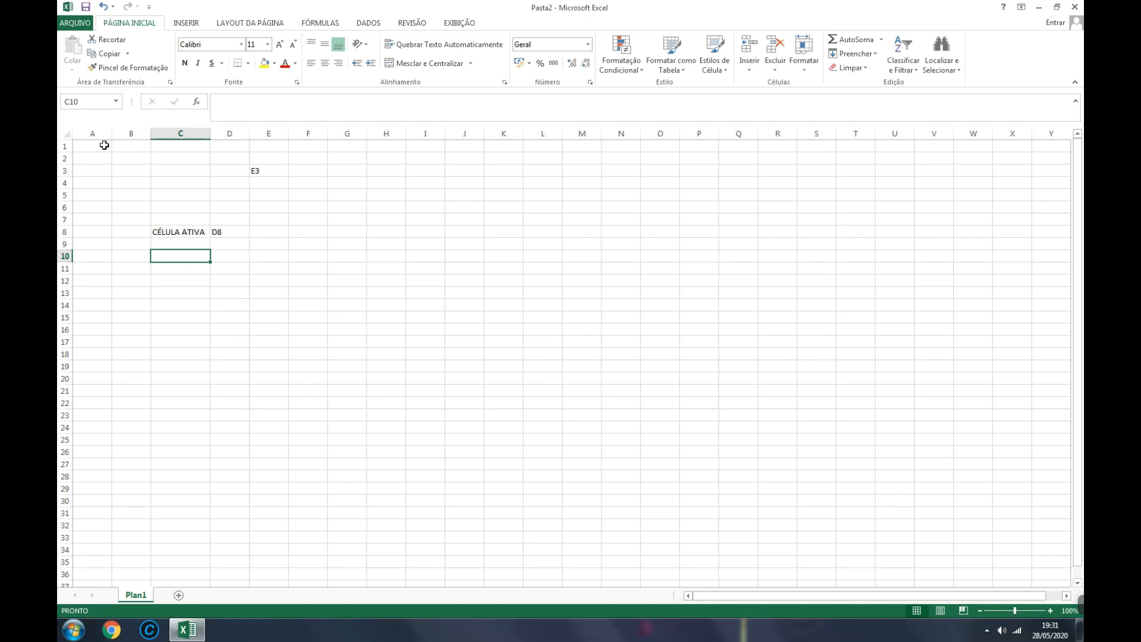
Clear all the sample entries from the block of cells starting at A1
drag(97, 142, 392, 306)
key(Delete)
click(309, 317)
click(244, 195)
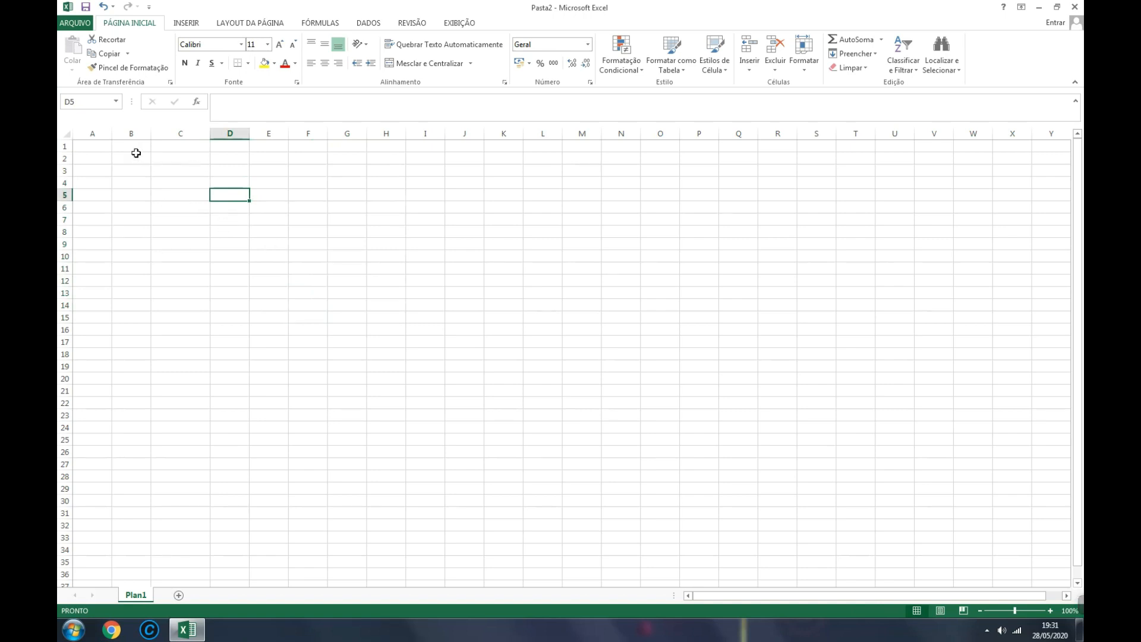
Enter the title "CALENDARIO" in cell A1
click(93, 148)
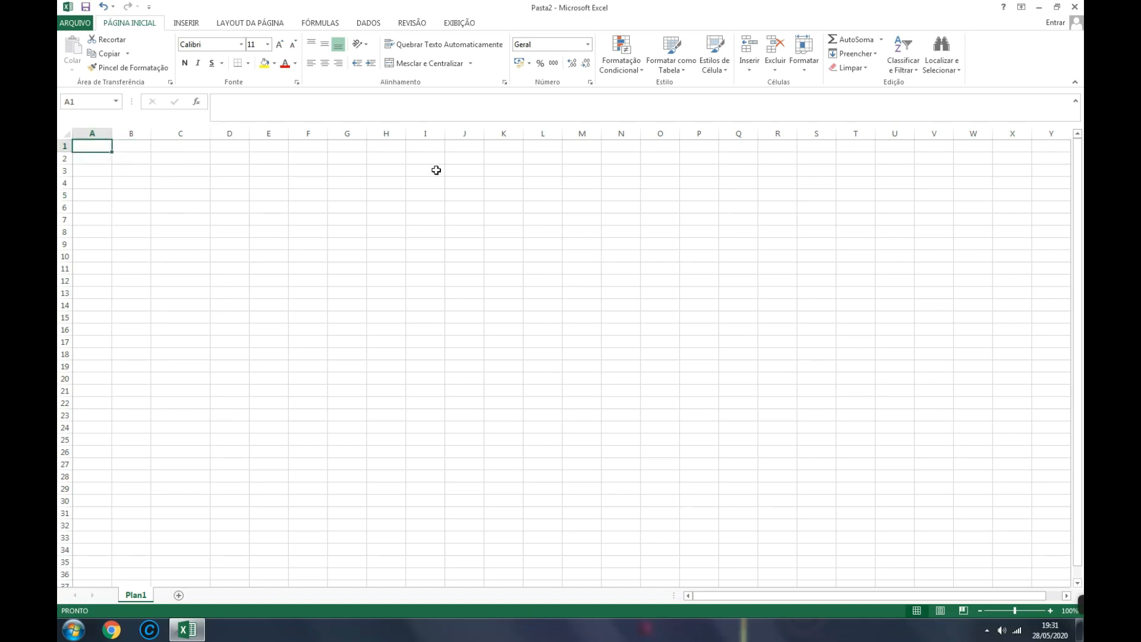
text(CALENDARO)
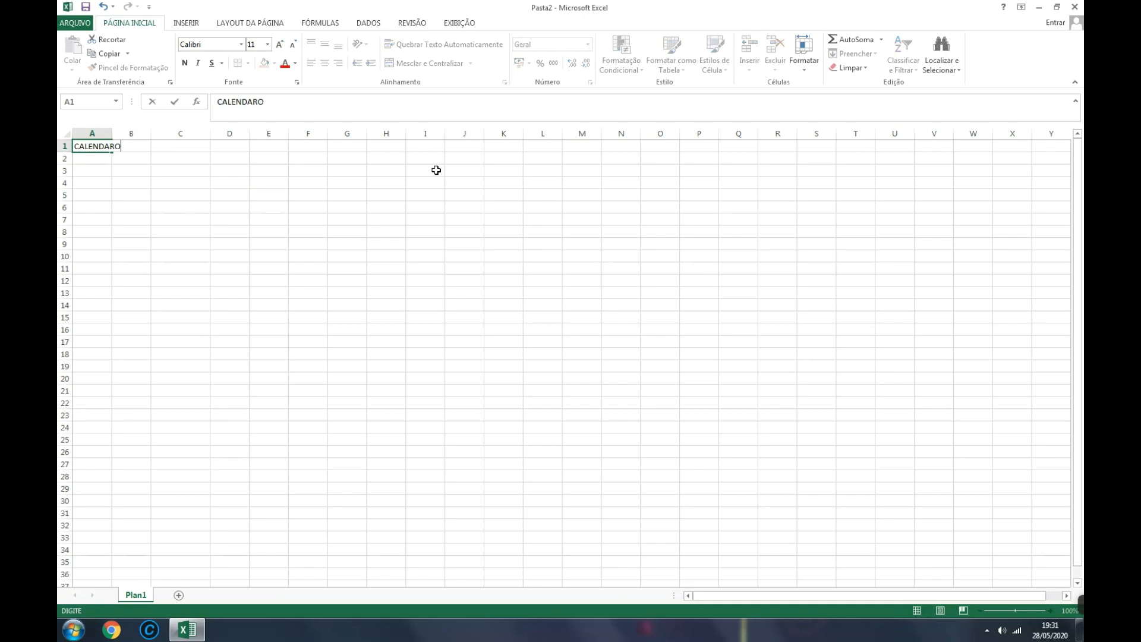
text(RIO)
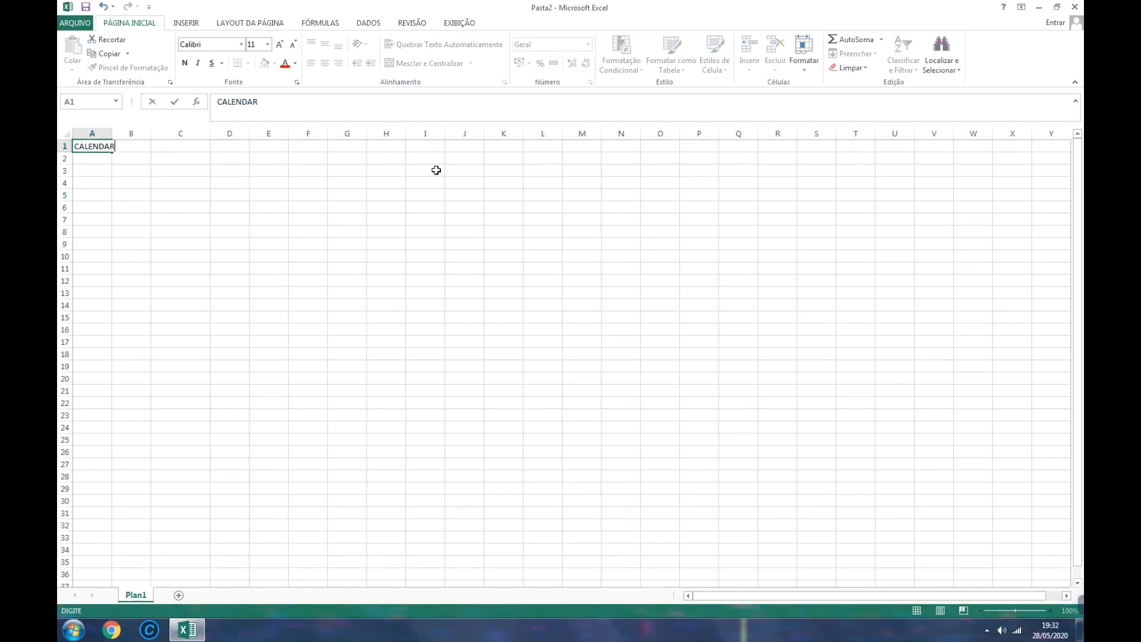
key(BackSpace)
text(IO)
click(229, 160)
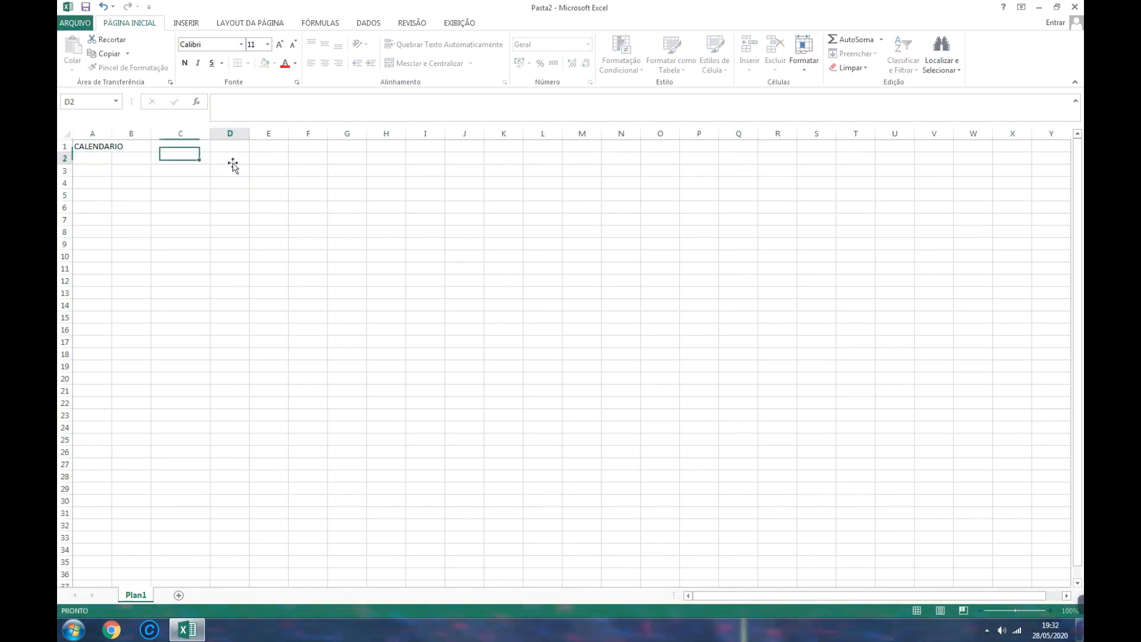
Check cells A1 and B1 to see which of them holds the overflowing title CALENDARIO
click(119, 146)
click(98, 146)
click(116, 146)
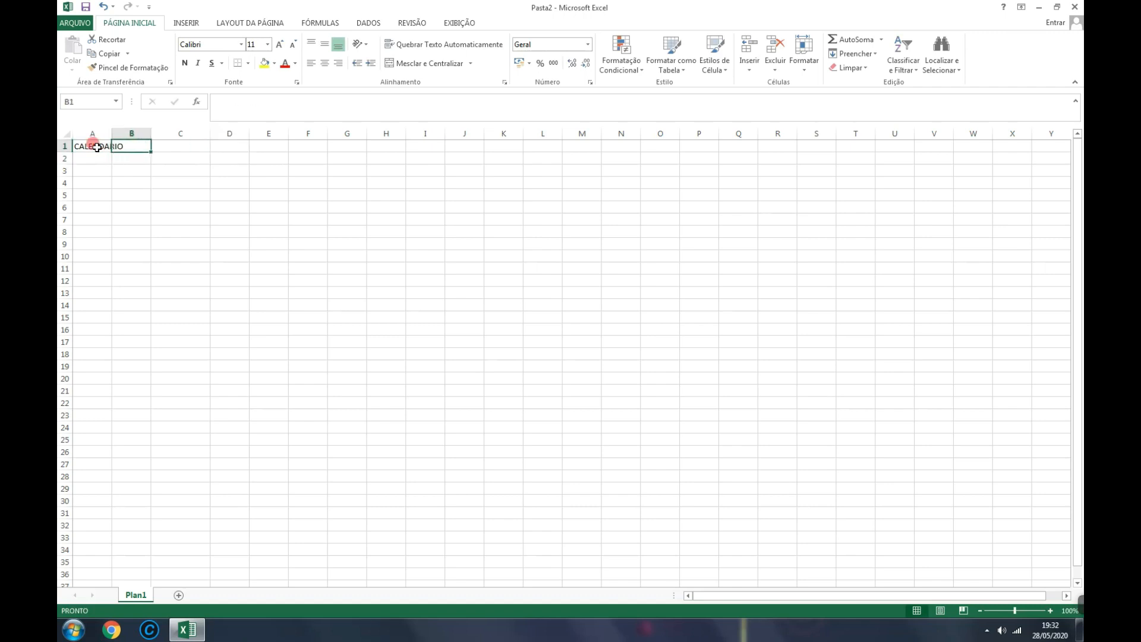
click(94, 147)
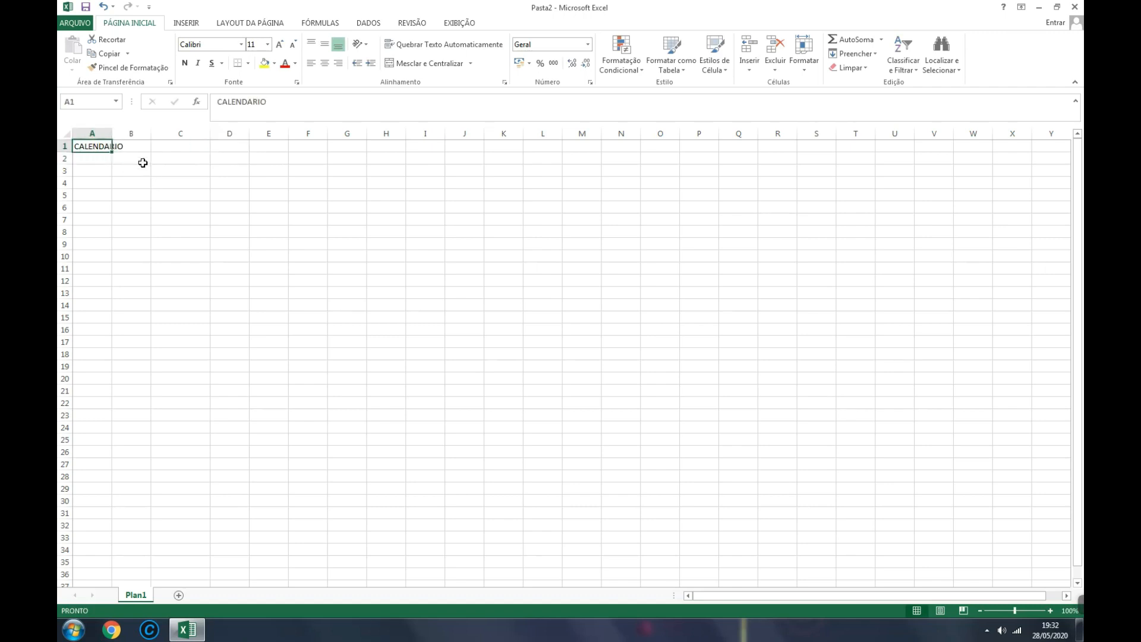
Try to widen column A so that the title CALENDARIO fits inside cell A1
drag(112, 134, 128, 133)
click(157, 195)
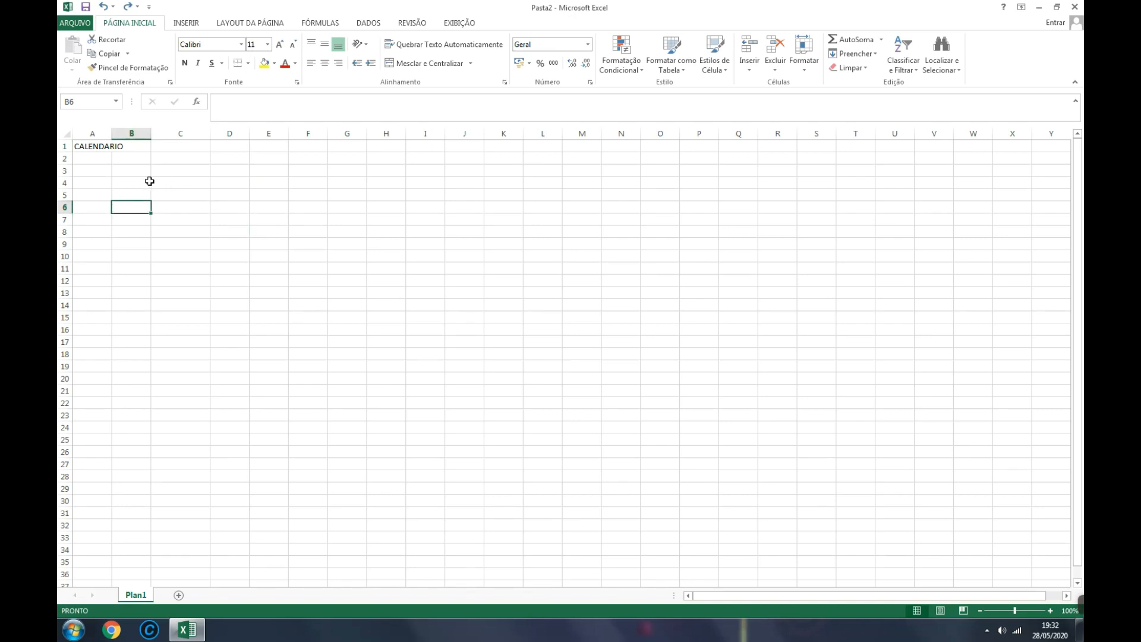
click(100, 180)
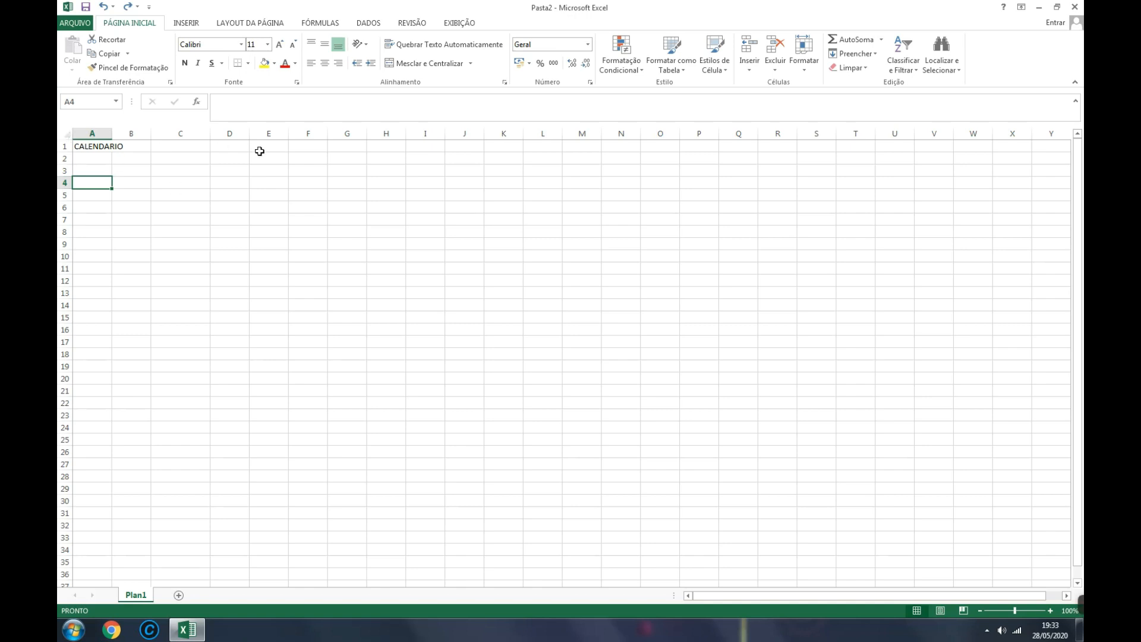
click(166, 182)
click(211, 206)
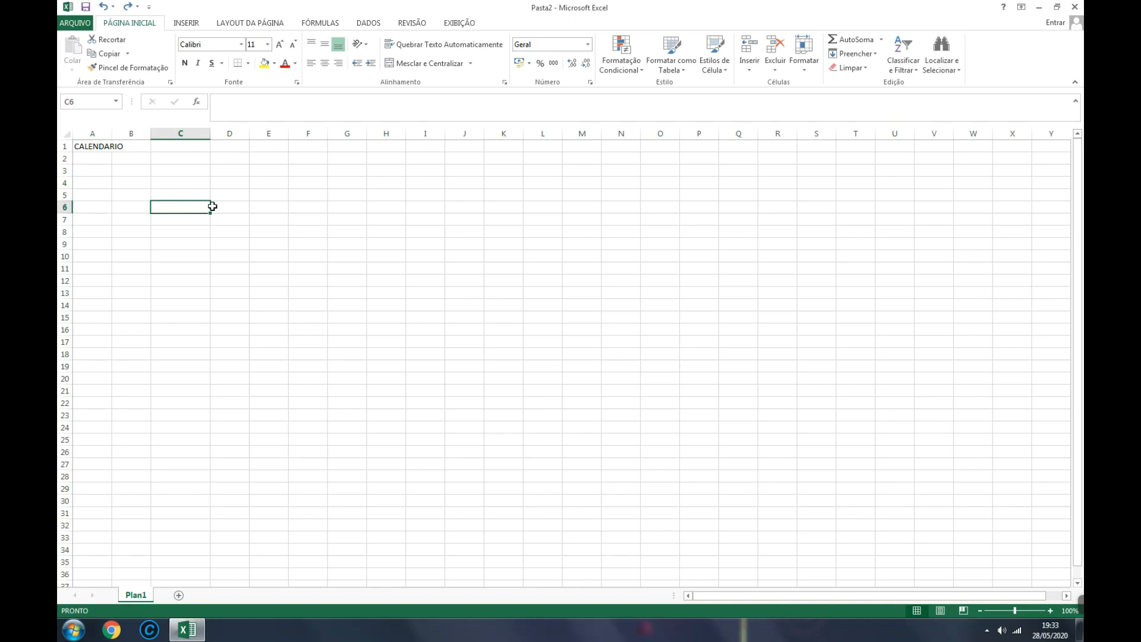
click(244, 195)
click(268, 201)
click(311, 202)
click(371, 197)
click(344, 197)
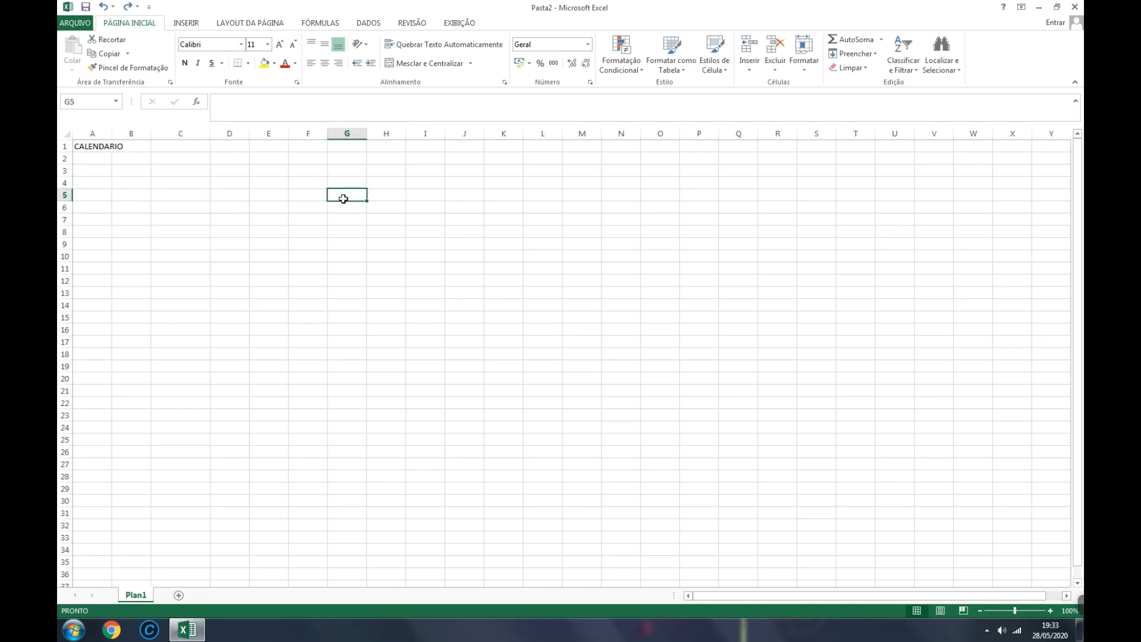
click(295, 198)
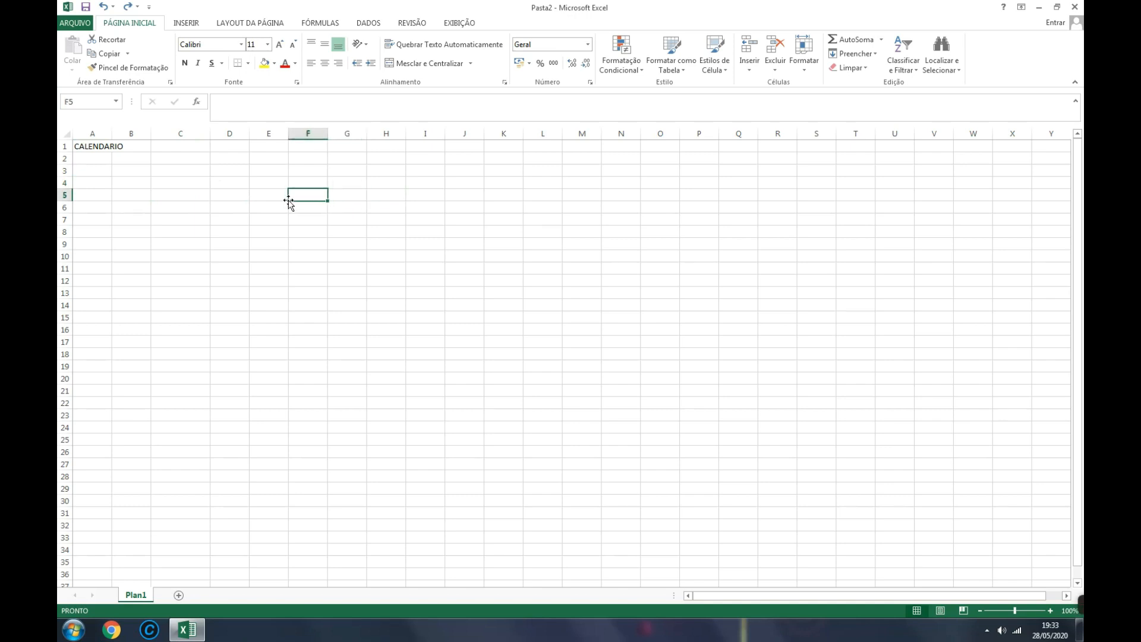
click(230, 182)
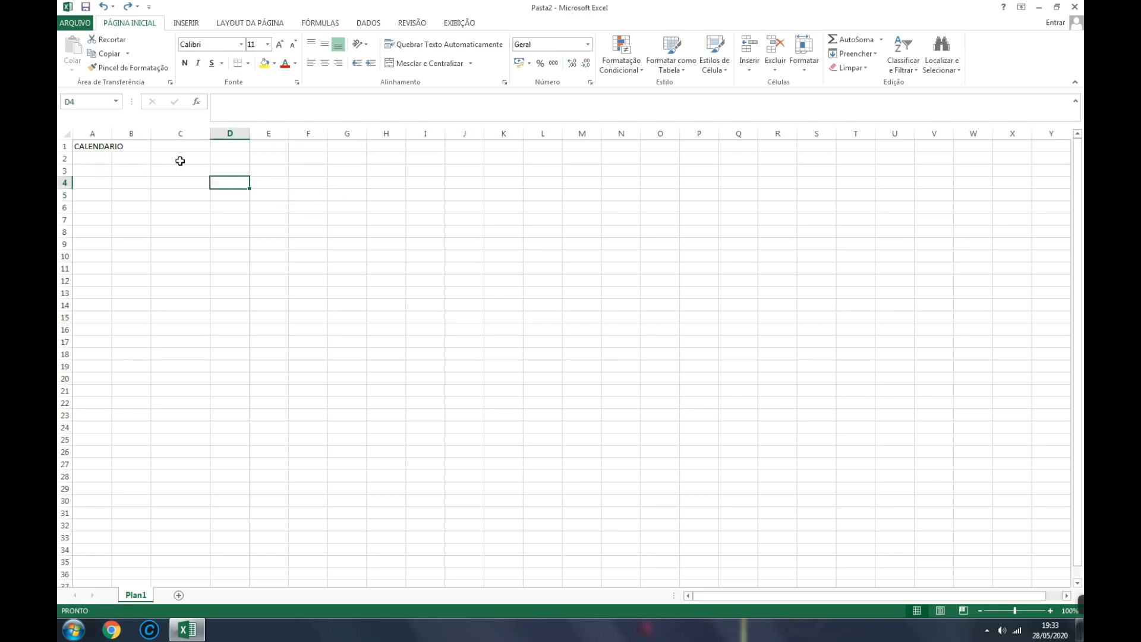
Merge and center the title CALENDARIO across cells A1 to G1
click(89, 148)
click(89, 159)
click(92, 146)
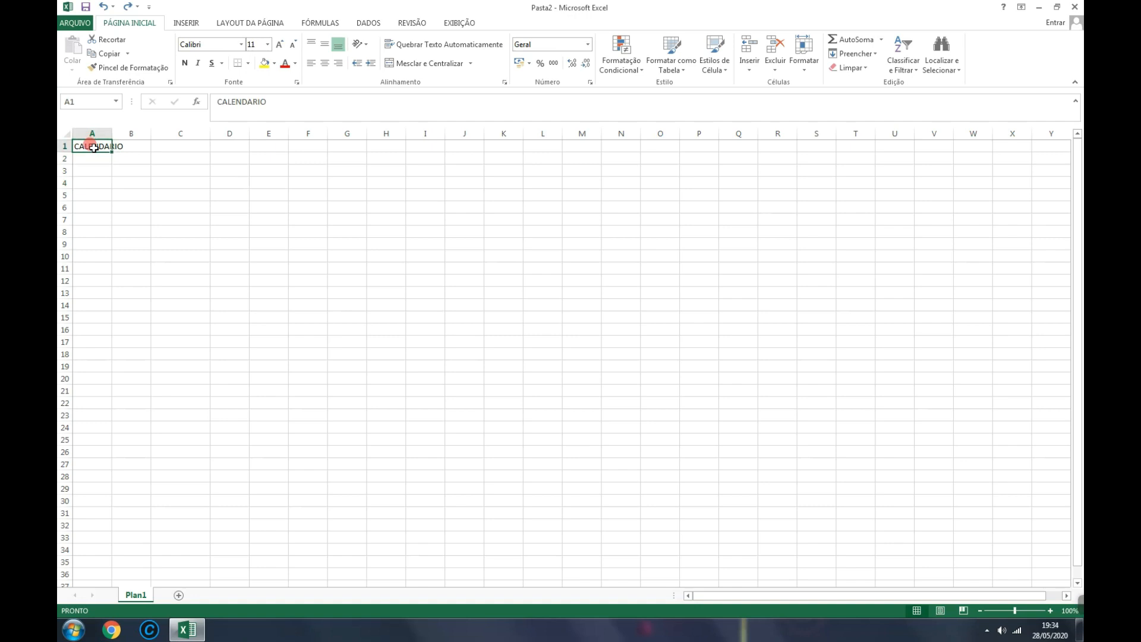
drag(94, 147, 333, 147)
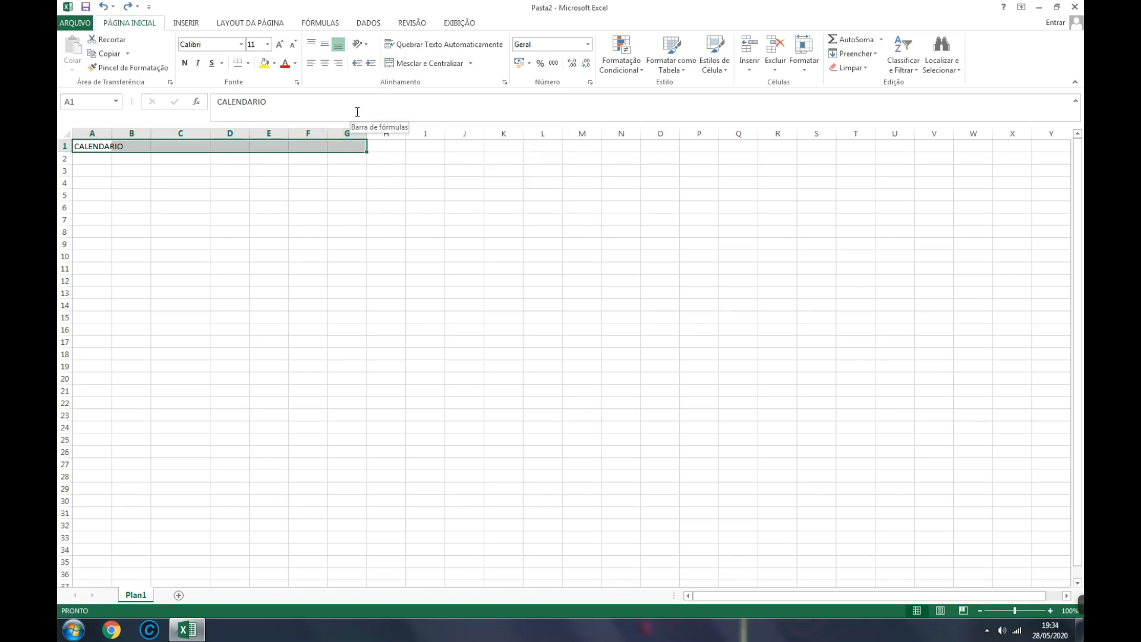
click(430, 66)
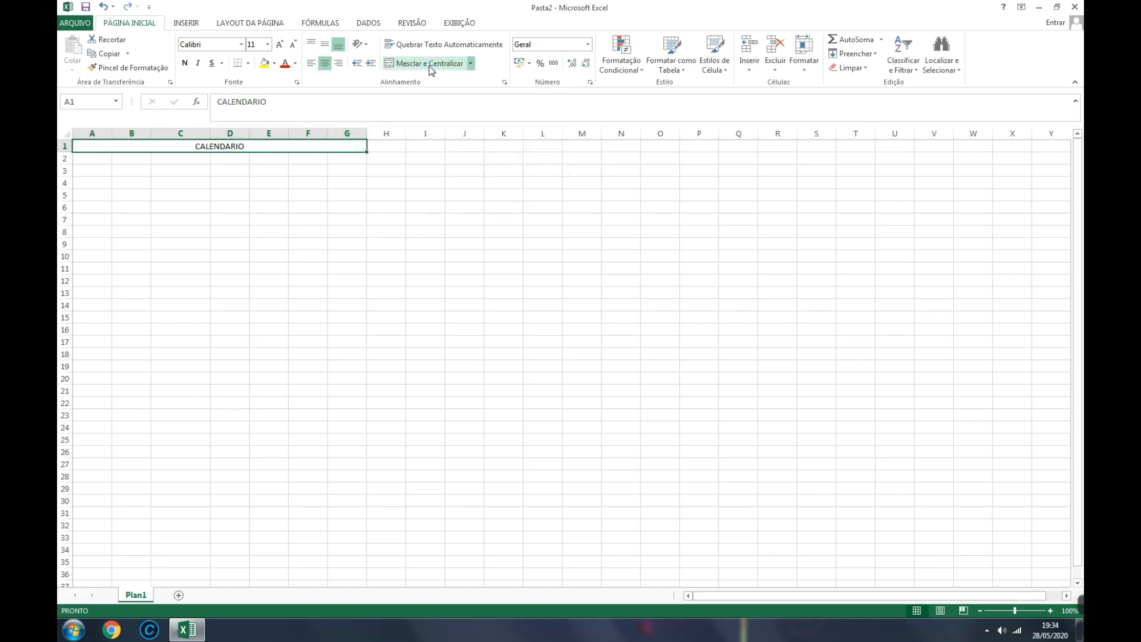
click(207, 235)
click(224, 148)
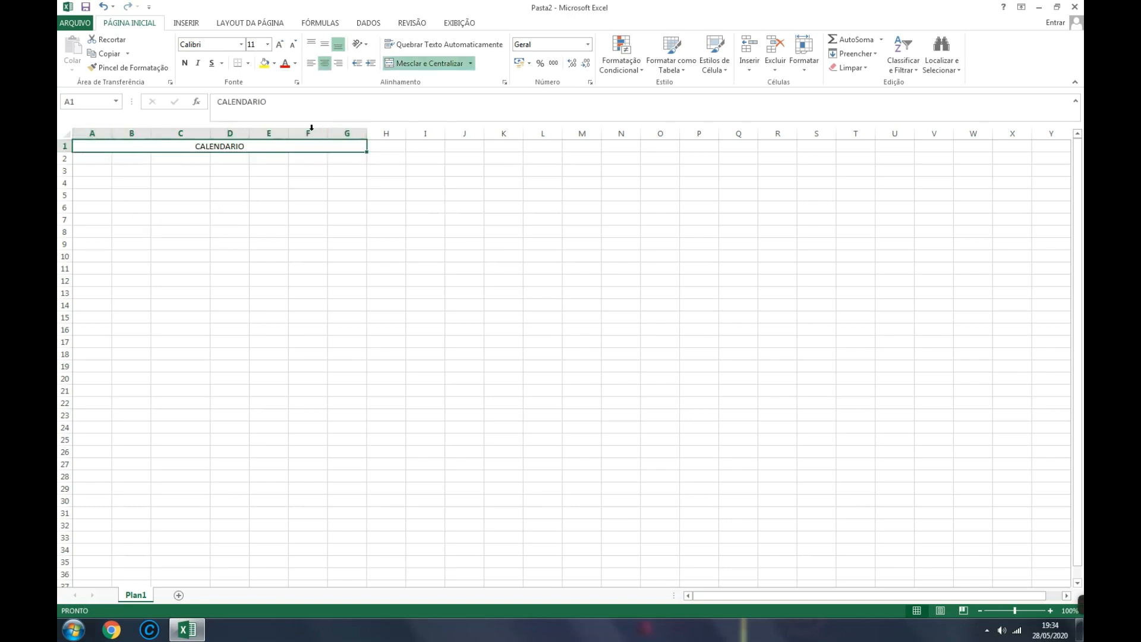
drag(438, 213, 516, 343)
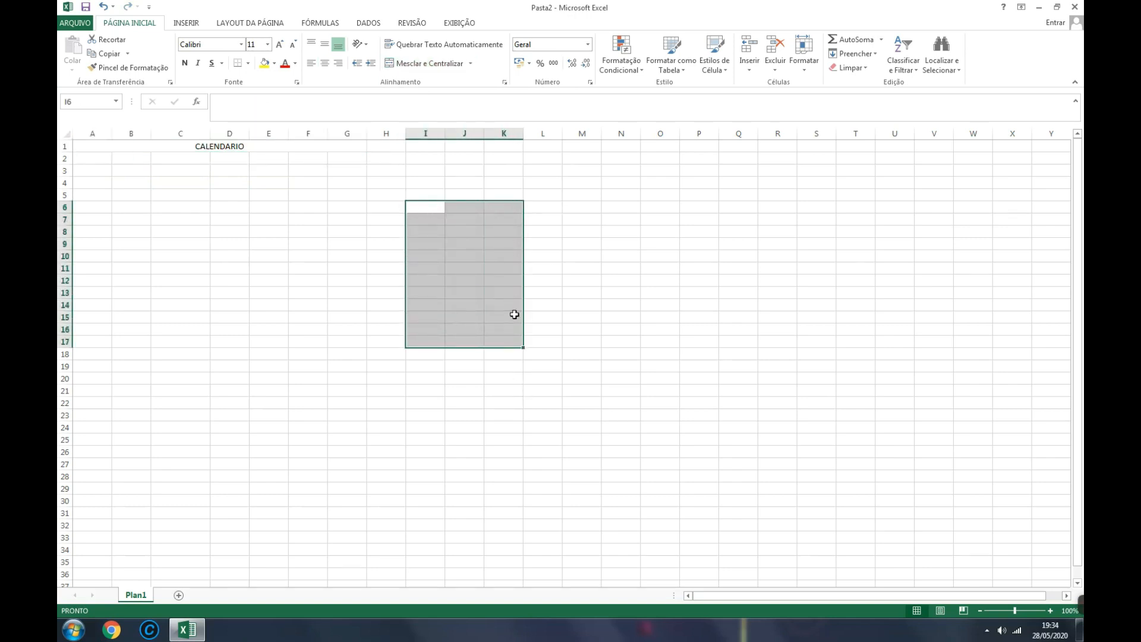
click(283, 258)
click(144, 148)
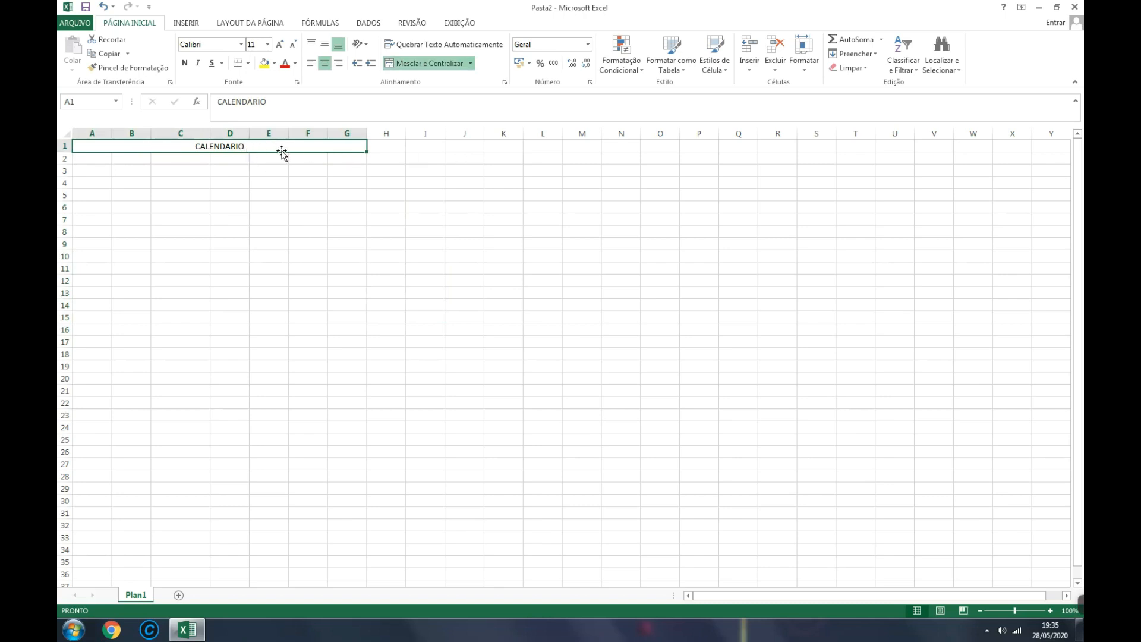
click(253, 241)
click(293, 158)
click(239, 157)
click(185, 157)
click(132, 158)
click(101, 158)
click(89, 169)
click(119, 169)
click(178, 171)
click(217, 172)
Narrow column C so that its width is closer to that of the neighbouring columns
drag(213, 130, 197, 131)
click(230, 187)
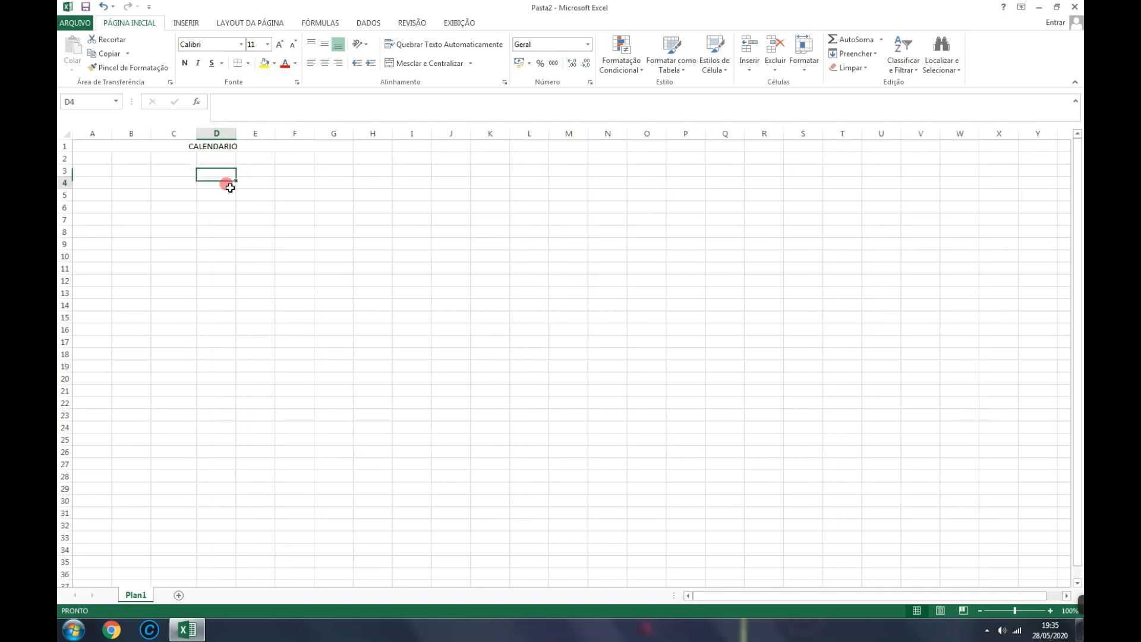
click(172, 172)
Compare the separate cells A2 to G2 with the merged title cell above them
click(98, 159)
click(134, 158)
click(178, 159)
click(217, 158)
click(255, 158)
click(294, 158)
click(331, 157)
click(360, 167)
click(326, 195)
click(294, 195)
click(260, 195)
click(250, 169)
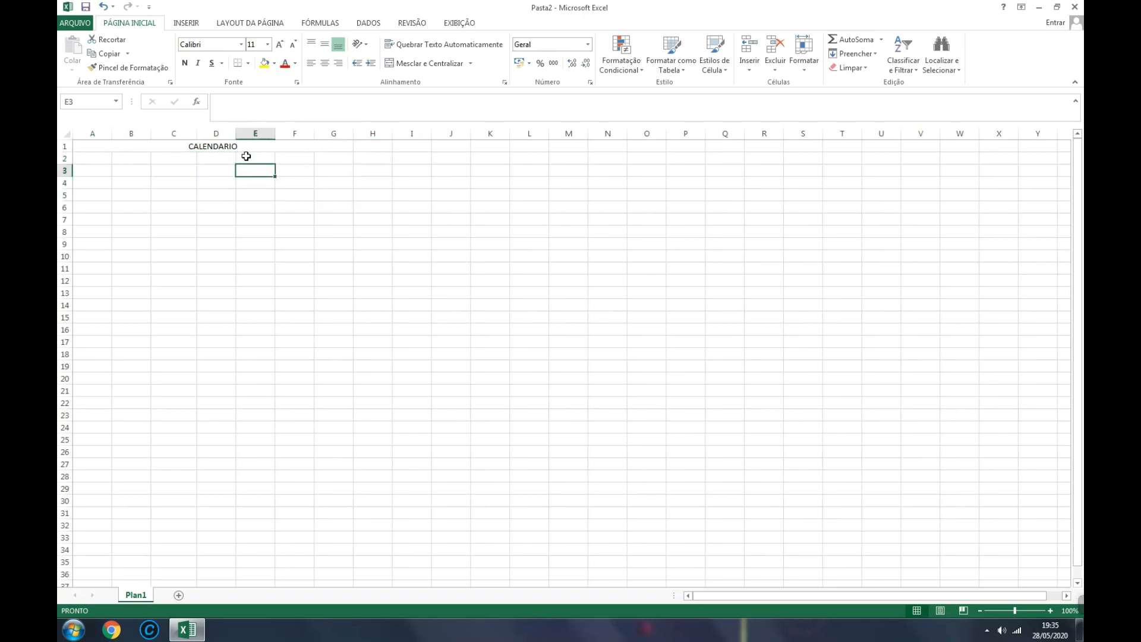
click(226, 148)
click(189, 158)
click(216, 149)
click(217, 158)
click(223, 147)
click(246, 167)
click(247, 147)
click(261, 161)
click(275, 152)
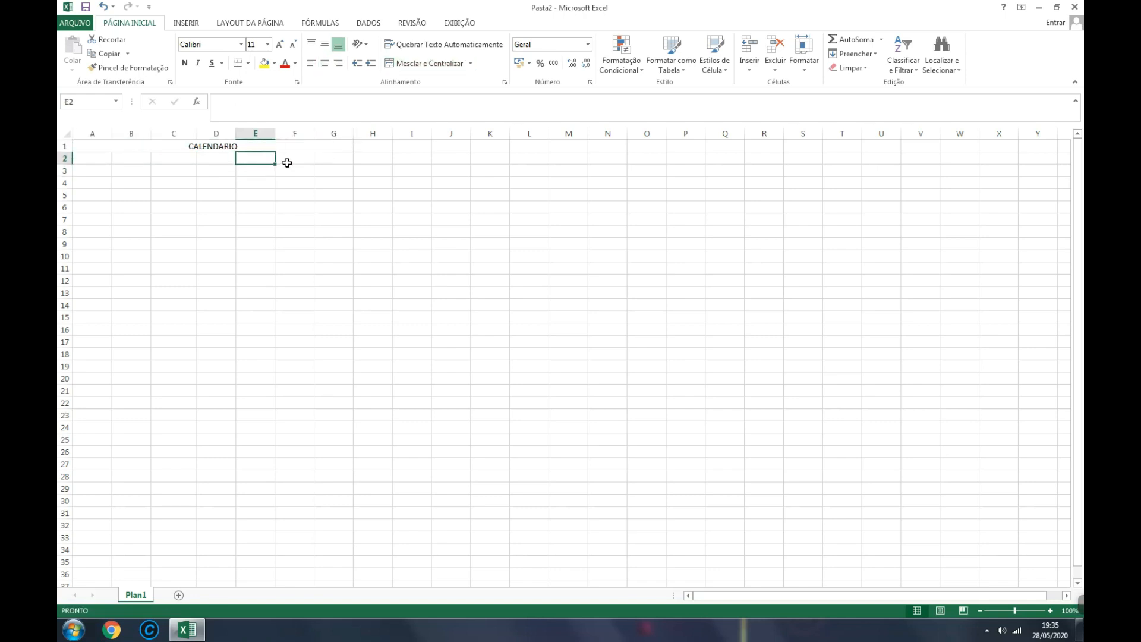
click(277, 146)
click(291, 163)
click(294, 147)
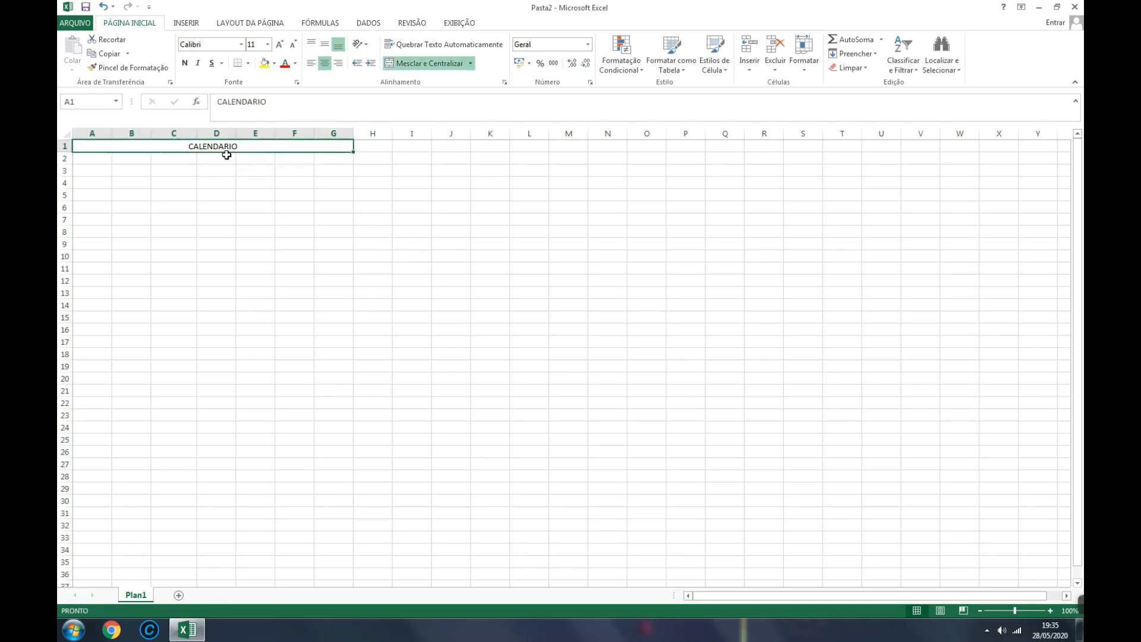
Enter the heading "MÊS" in cell A2, below the merged title
click(230, 217)
click(195, 146)
click(88, 159)
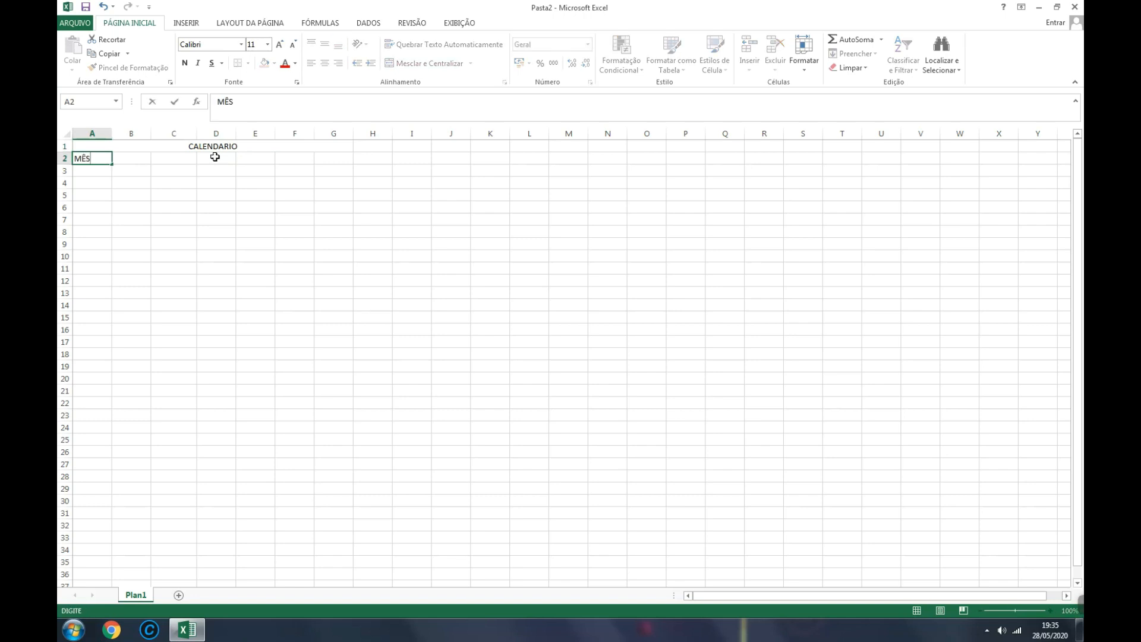
click(179, 211)
Merge and center cells A2 and A3 so the heading MÊS spans both rows
click(94, 160)
drag(100, 171, 90, 156)
click(94, 193)
click(426, 64)
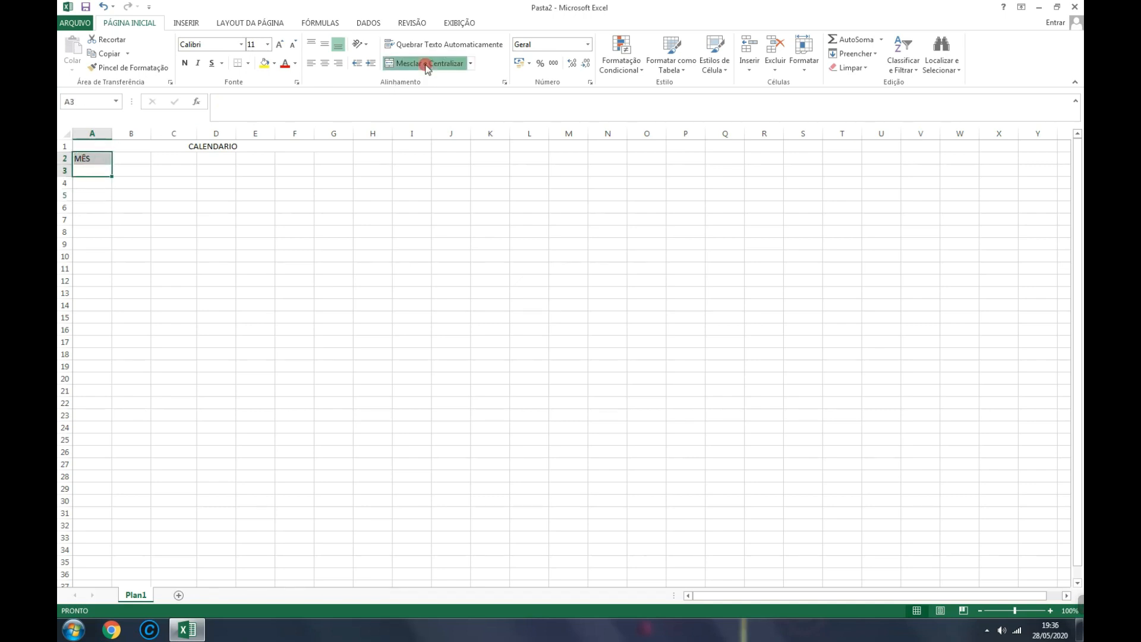
click(95, 193)
click(95, 168)
click(127, 205)
click(142, 171)
click(94, 166)
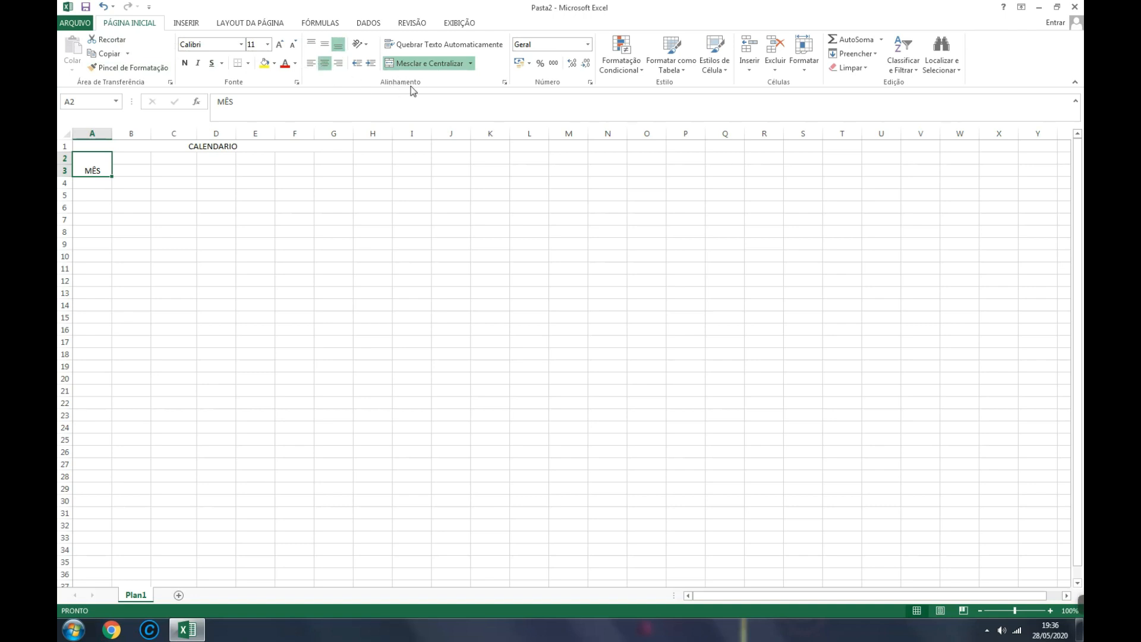
Align the heading MÊS vertically to the middle of its merged cell
click(324, 44)
click(311, 43)
click(324, 44)
click(337, 46)
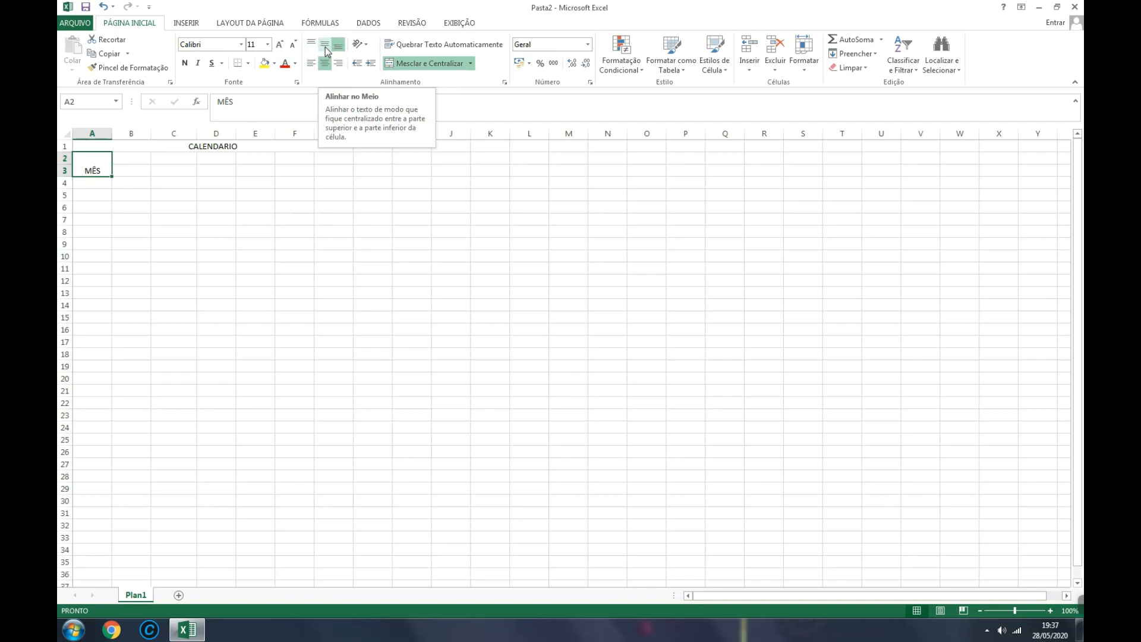
click(325, 47)
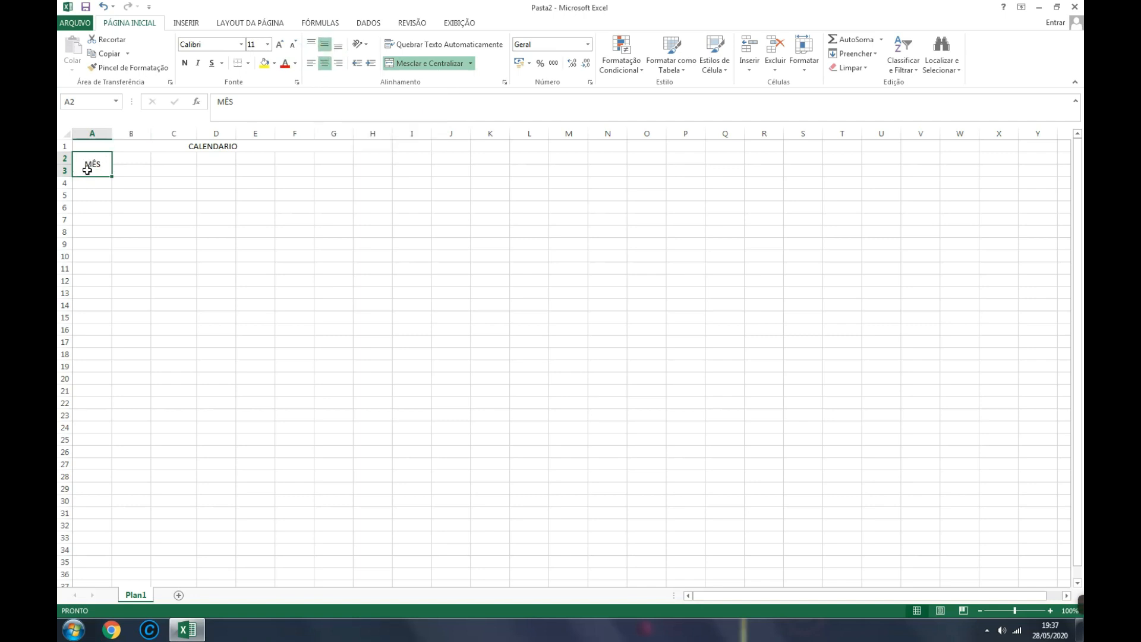
Try left and right alignment on the heading MÊS and return it to horizontal centre
click(312, 64)
click(340, 63)
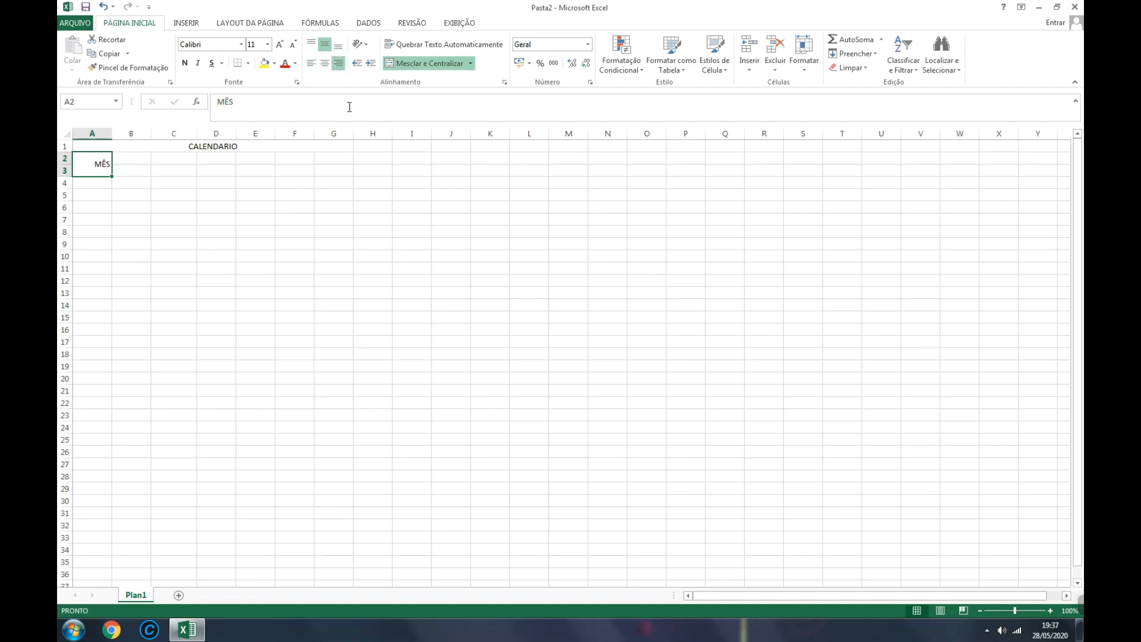
click(325, 63)
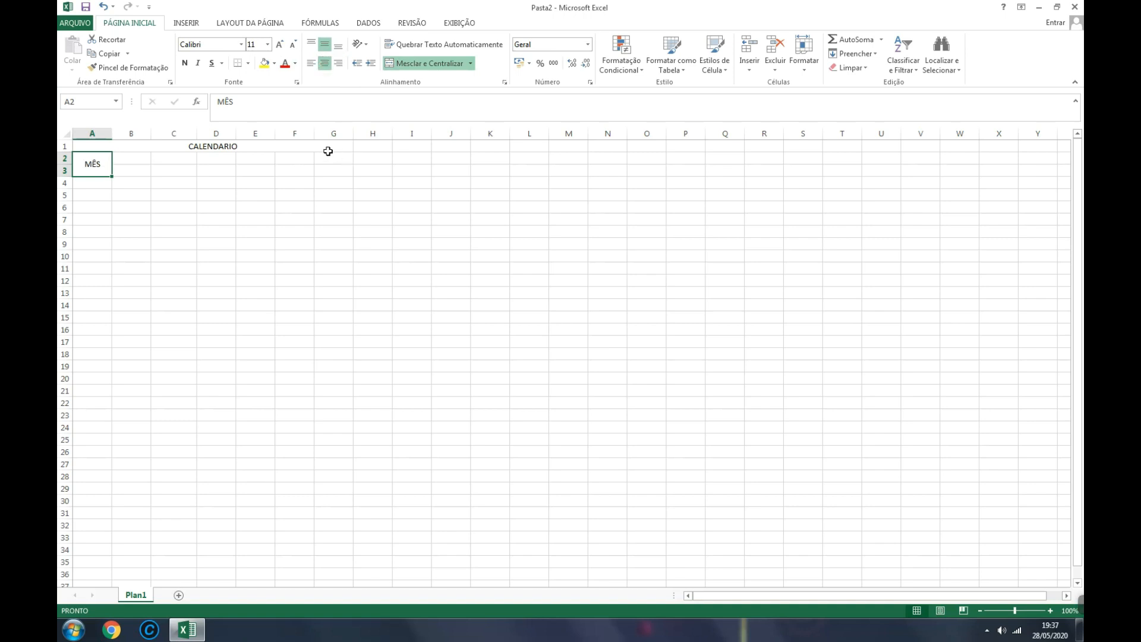
click(131, 207)
click(97, 165)
click(109, 197)
click(90, 164)
click(94, 187)
click(93, 166)
click(146, 191)
click(104, 167)
click(132, 197)
Set the font of the heading MÊS in the merged cell A2 to Arial
click(93, 169)
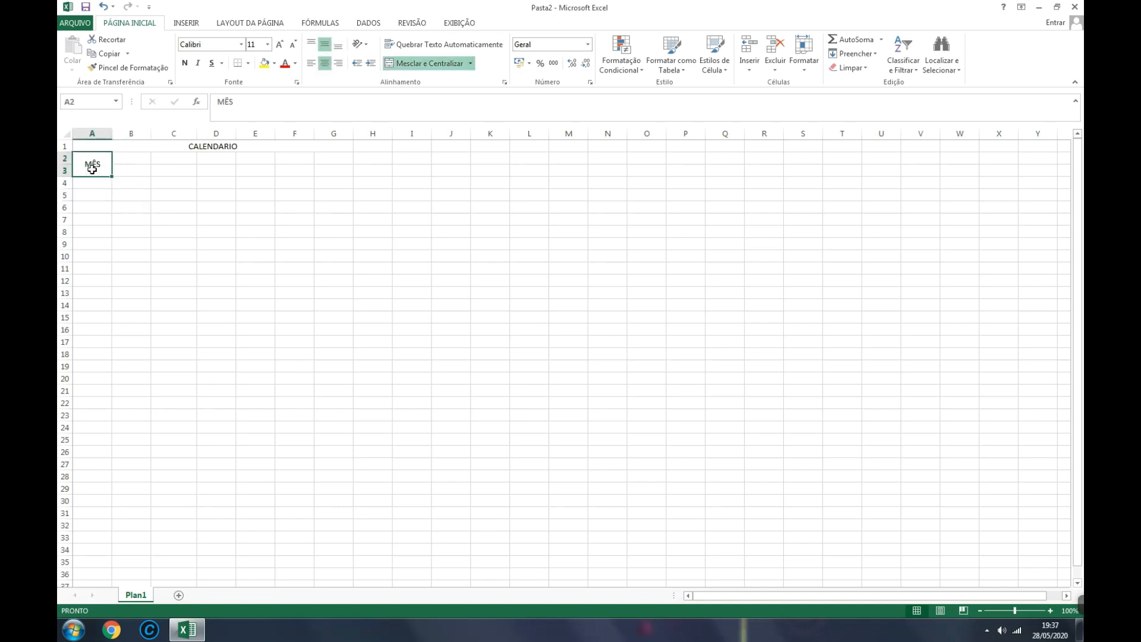
click(242, 45)
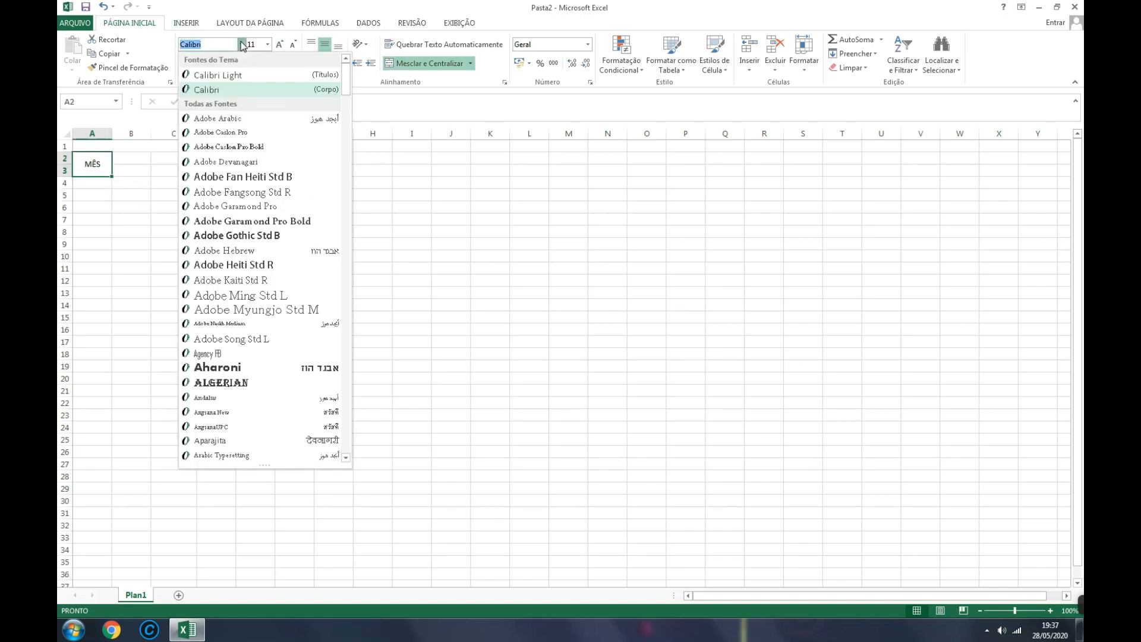
text(Arial)
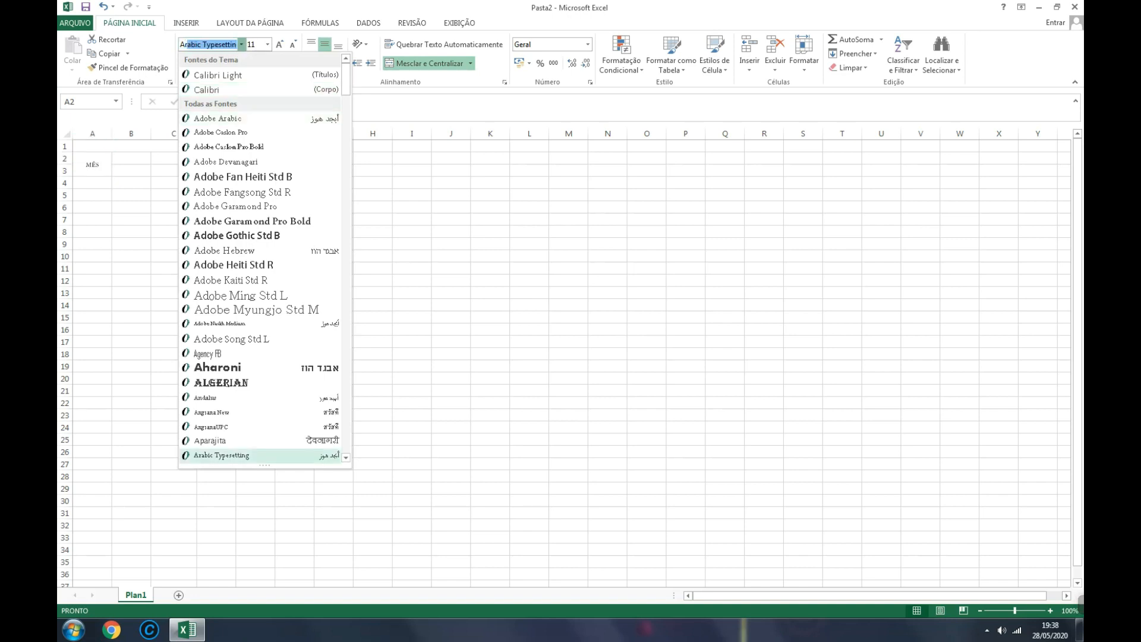
key(Return)
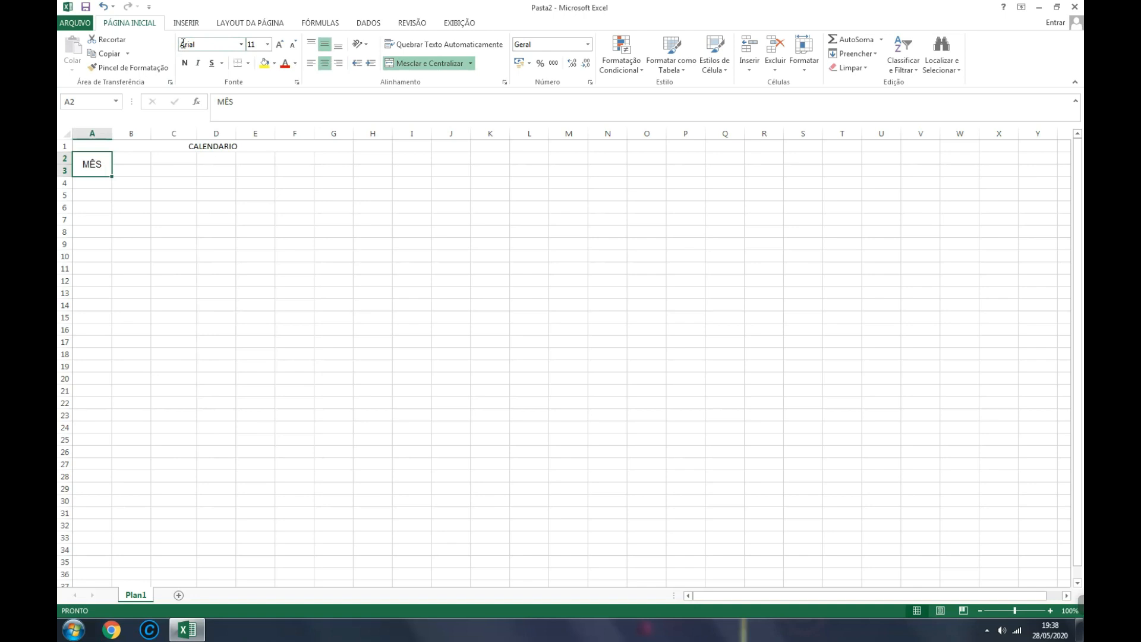
click(240, 44)
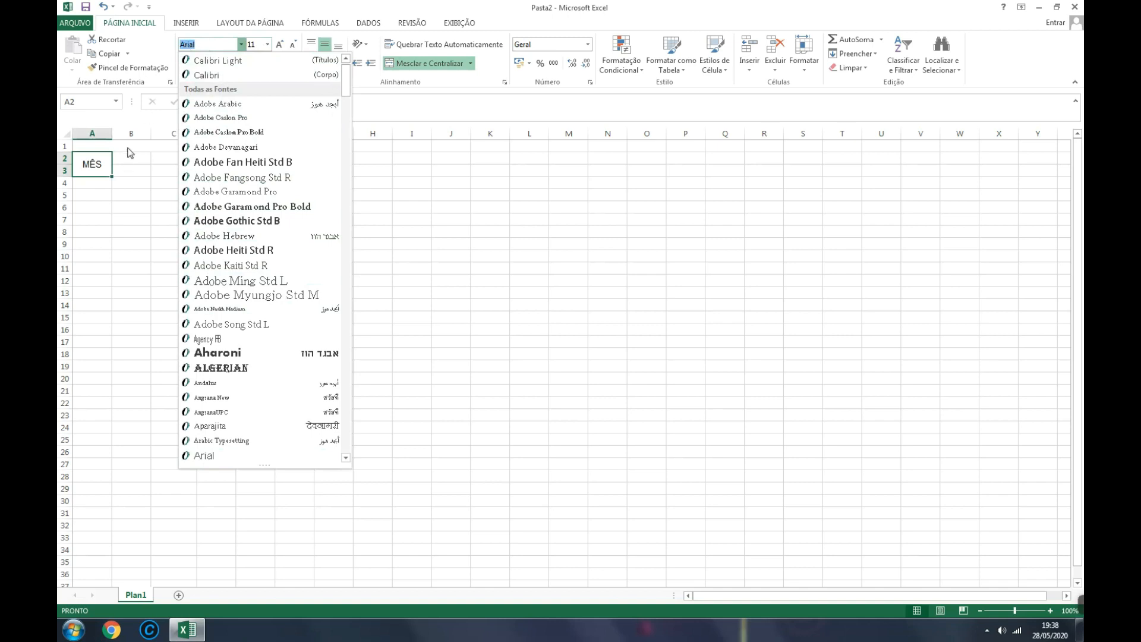
click(176, 50)
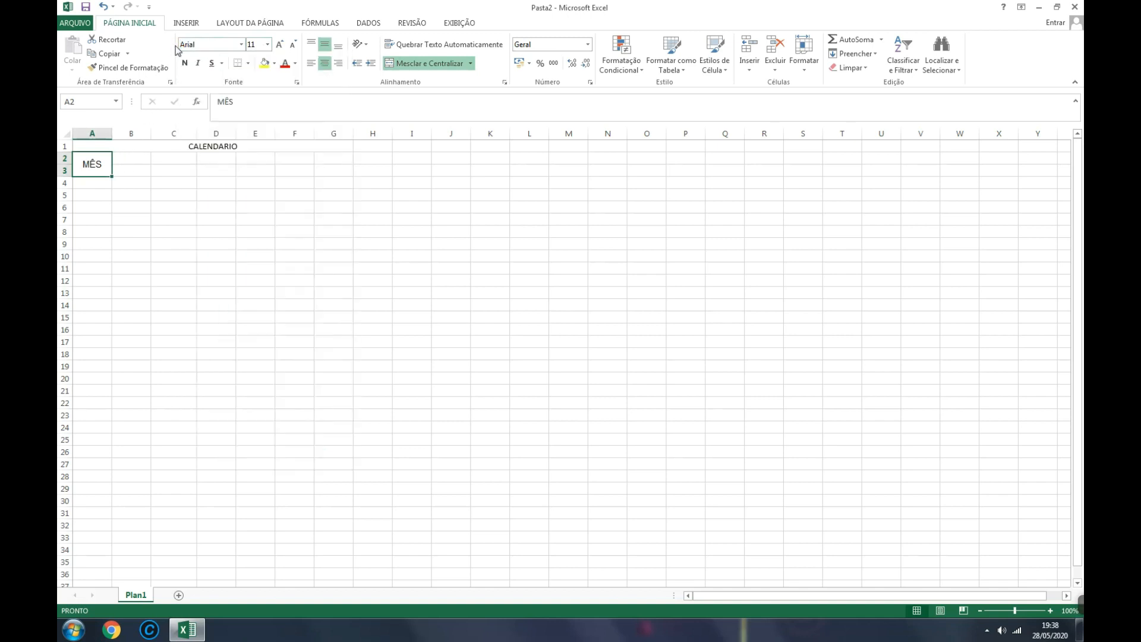
Set the font size of the heading MÊS to 20
click(267, 46)
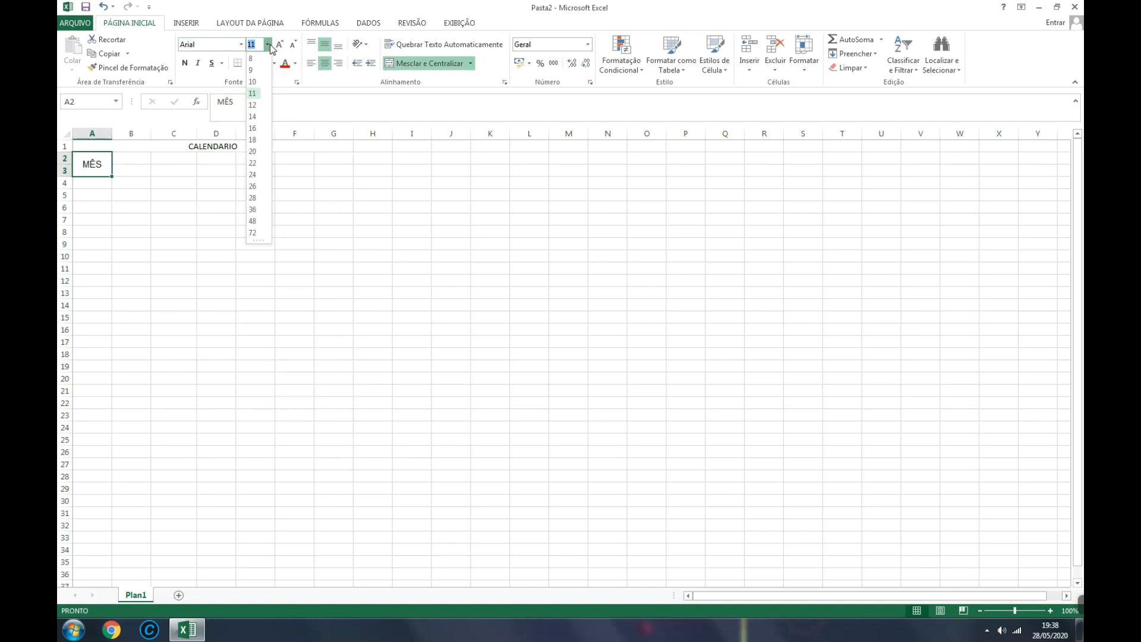
click(254, 154)
click(125, 242)
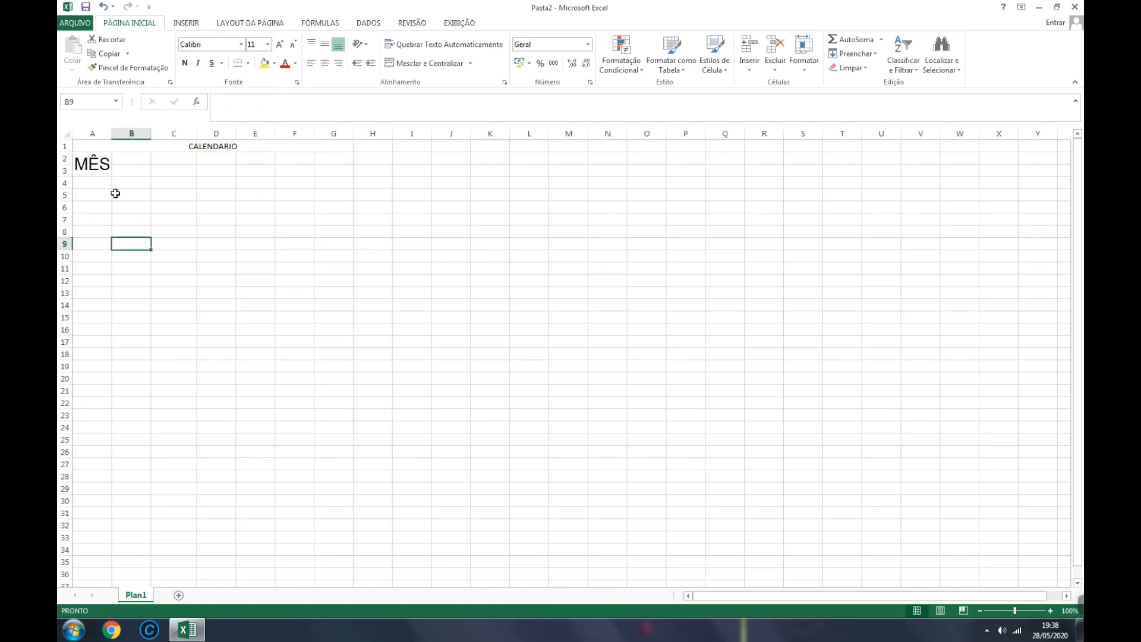
click(107, 166)
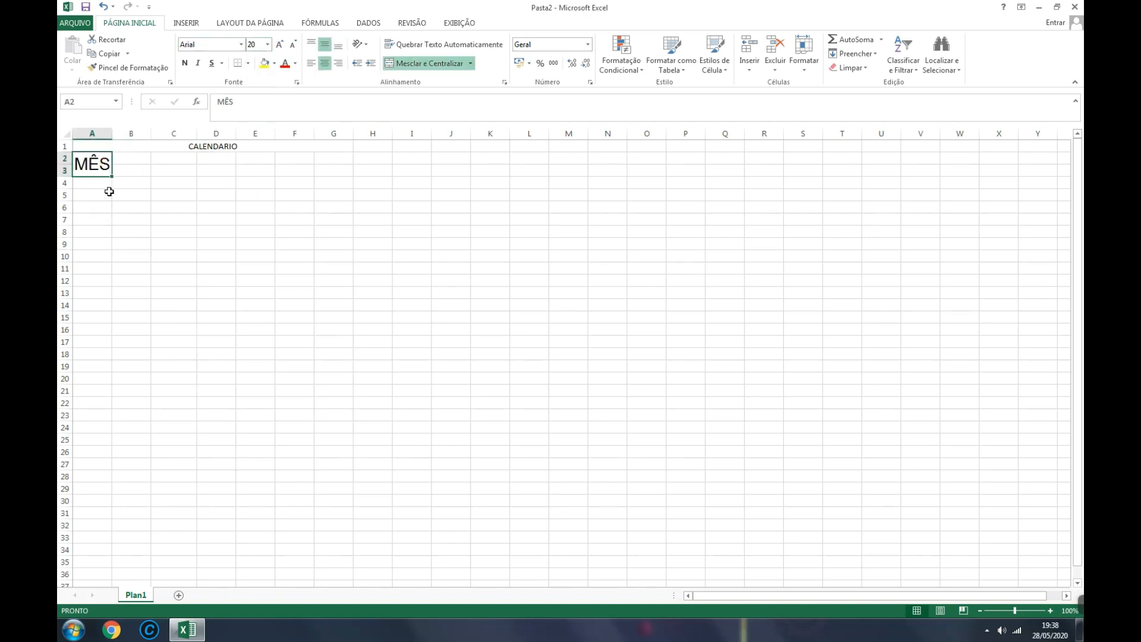
click(175, 191)
click(139, 159)
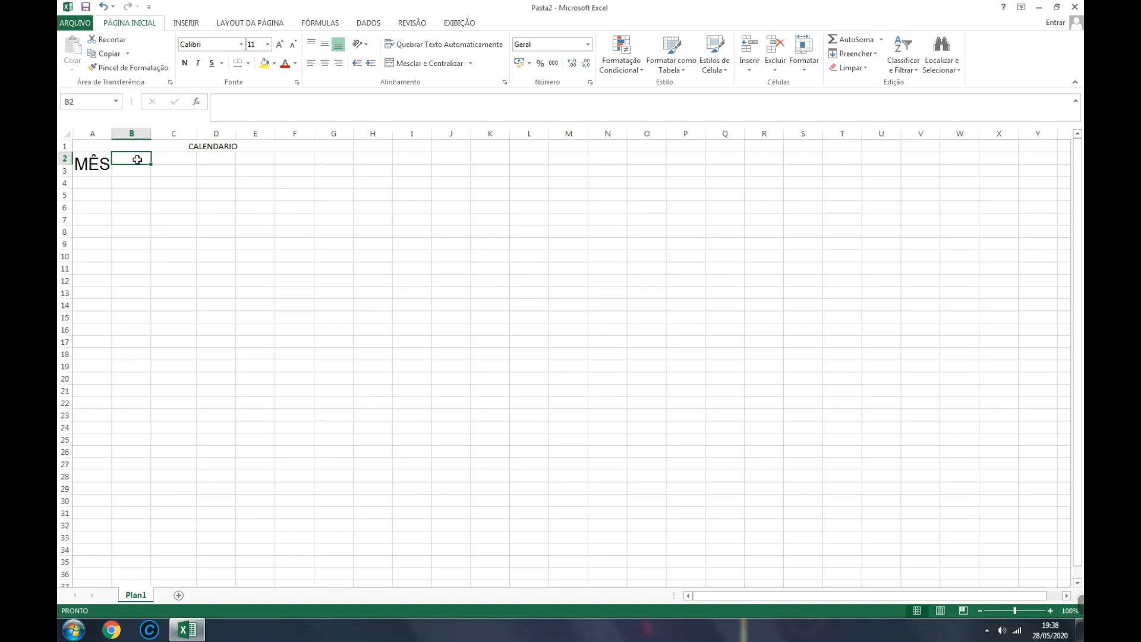
Enter the month name JANEIRO in cell B2, next to the heading MÊS
text(JANEIRO)
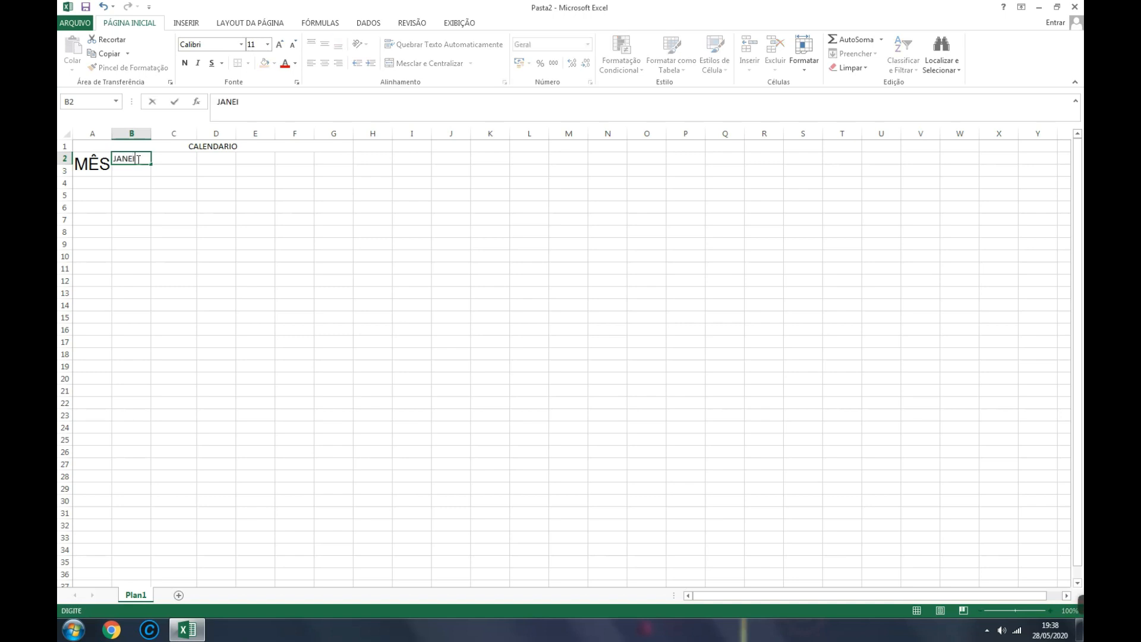
click(155, 196)
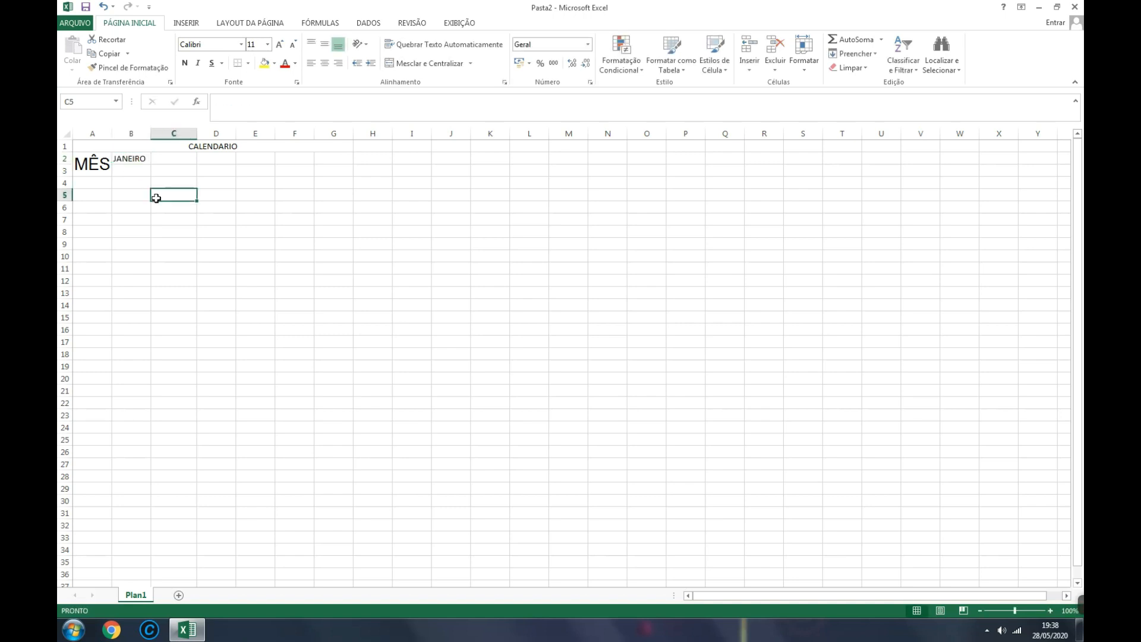
click(137, 155)
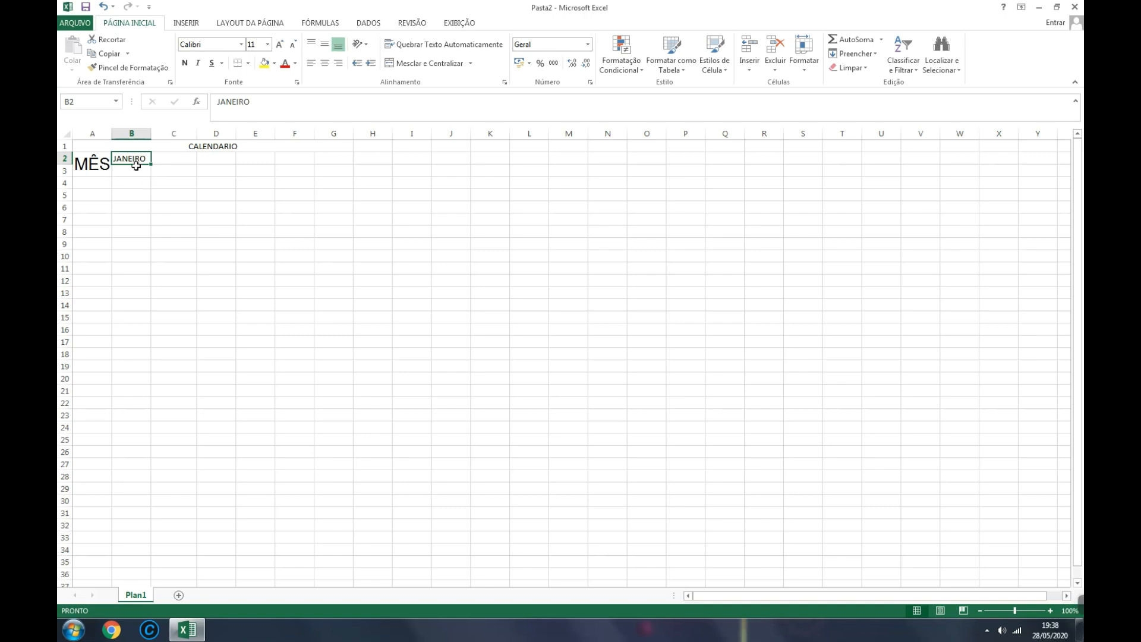
Merge and centre JANEIRO across B2:G3 and align it vertically to the middle
click(164, 159)
click(215, 159)
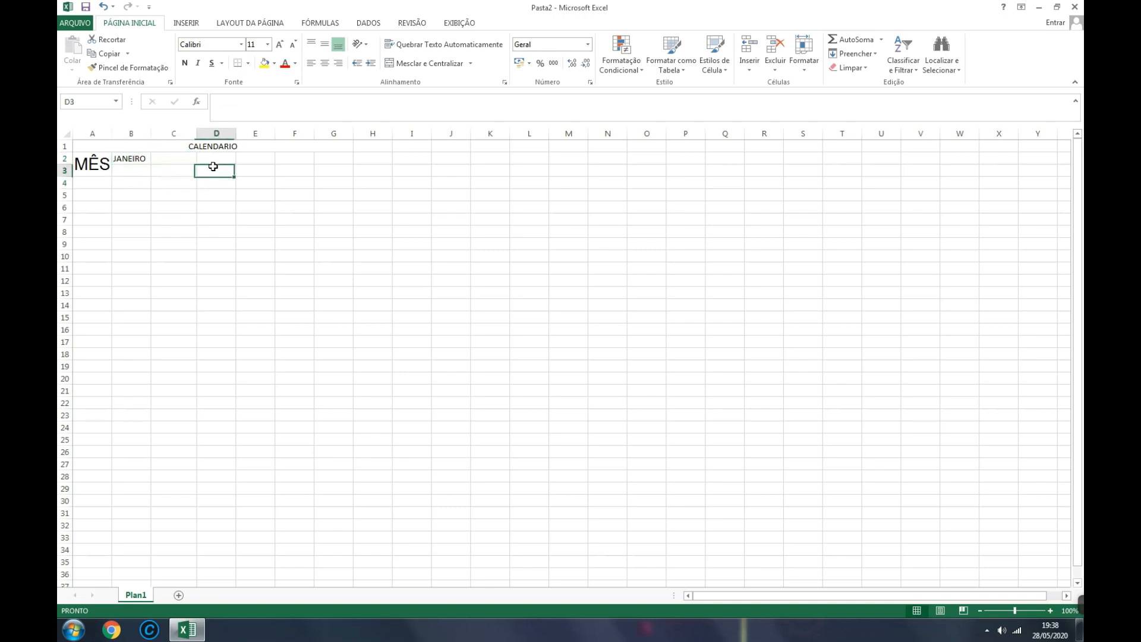
click(253, 160)
click(291, 162)
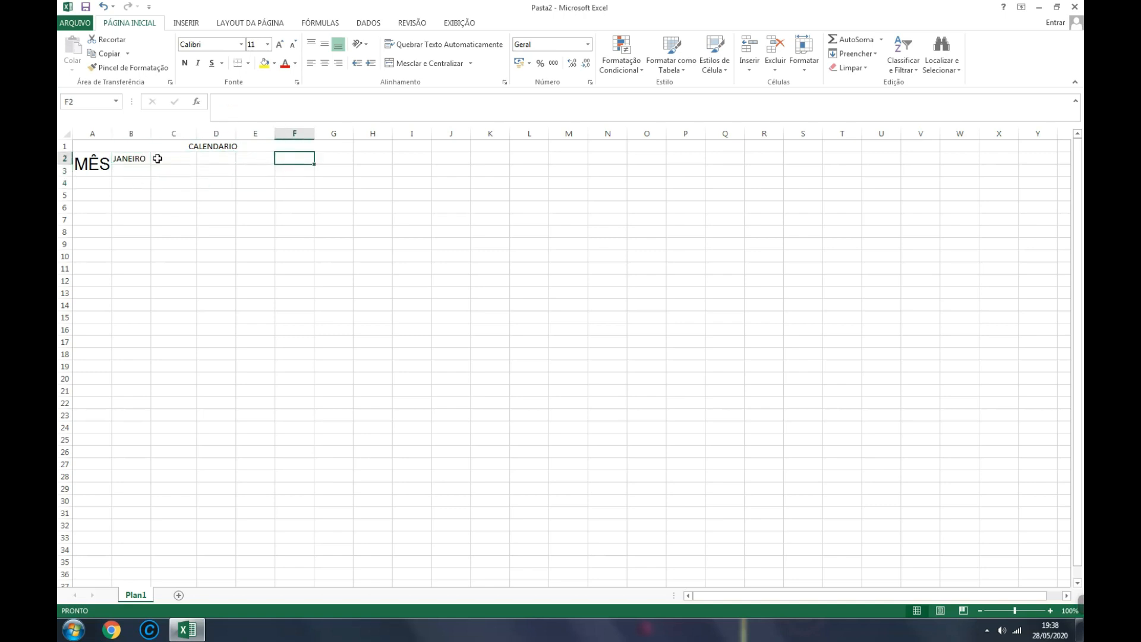
click(133, 159)
drag(133, 159, 336, 170)
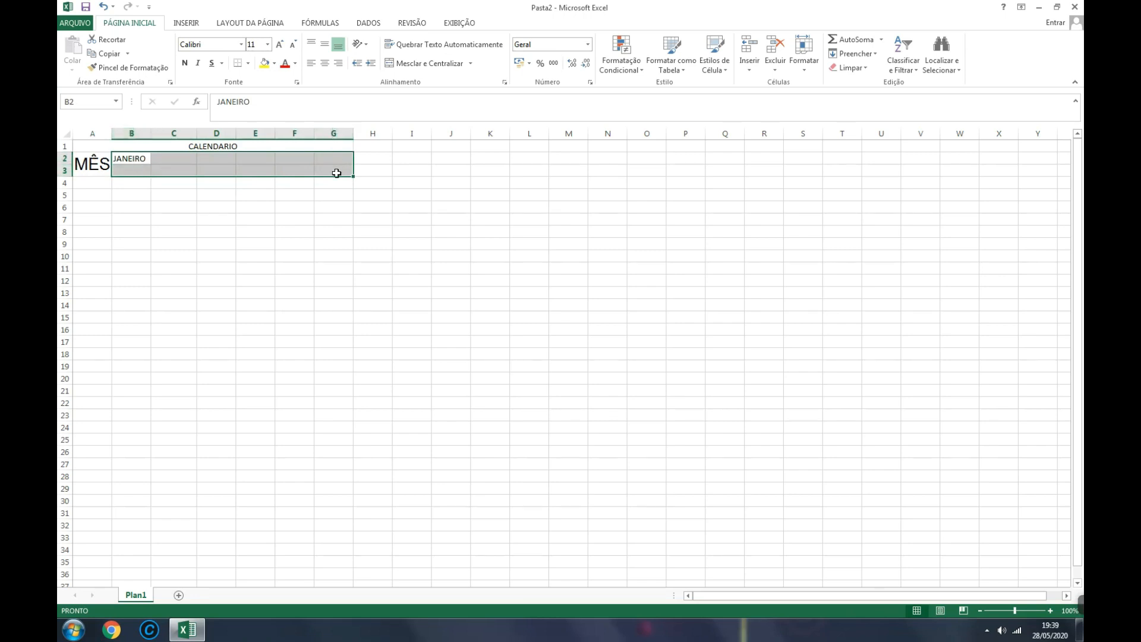
click(425, 63)
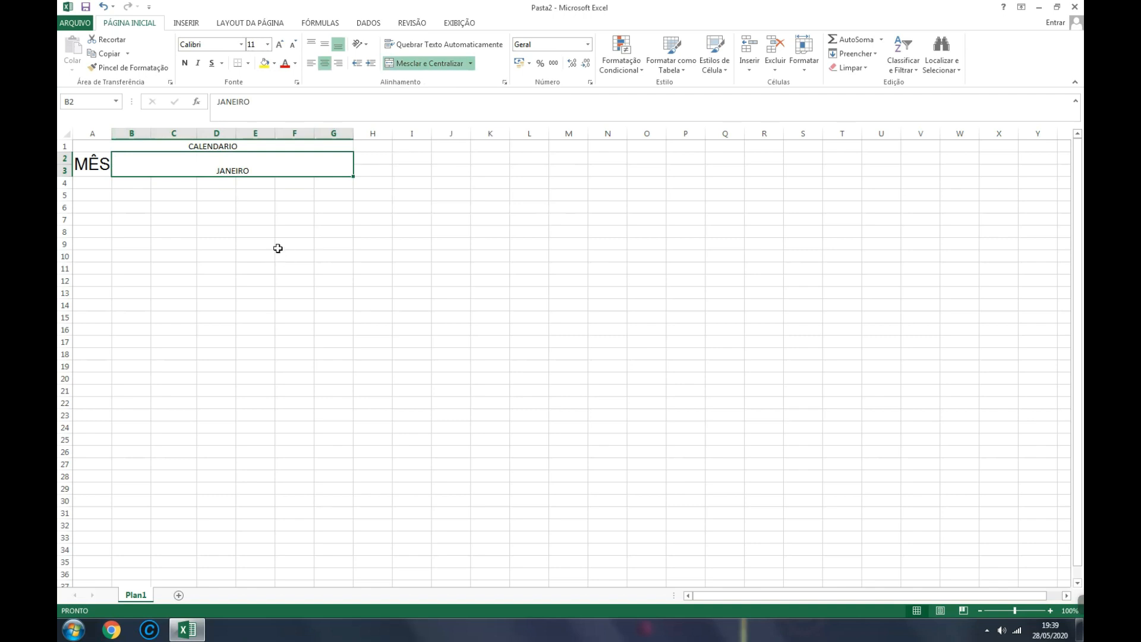
click(325, 46)
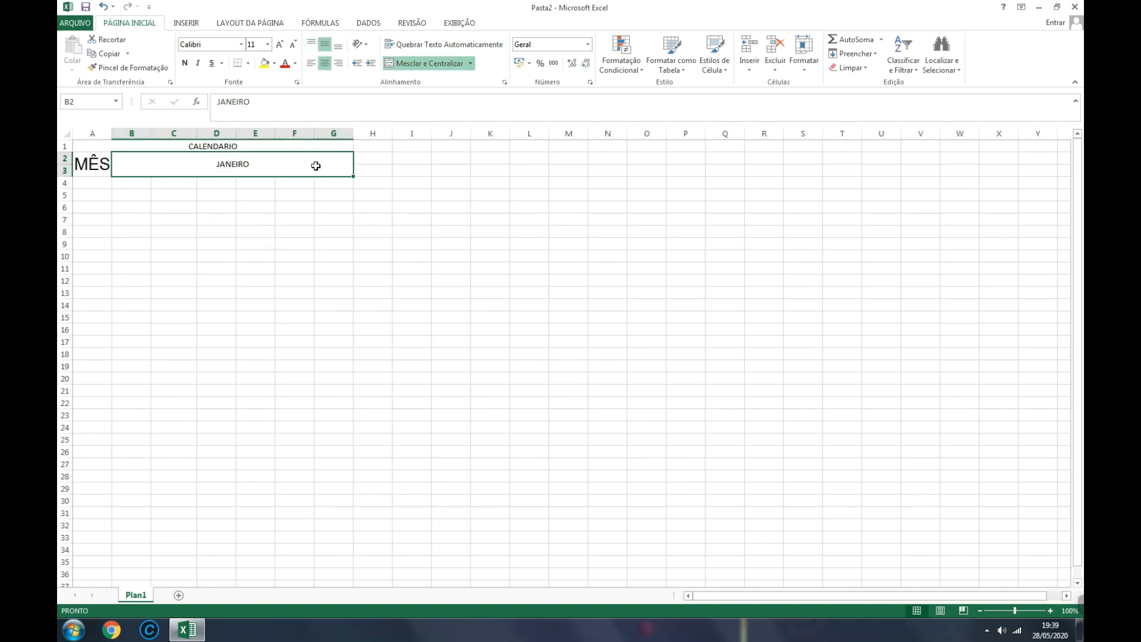
Format the month name JANEIRO in Arial with font size 28
click(236, 45)
text(Arial)
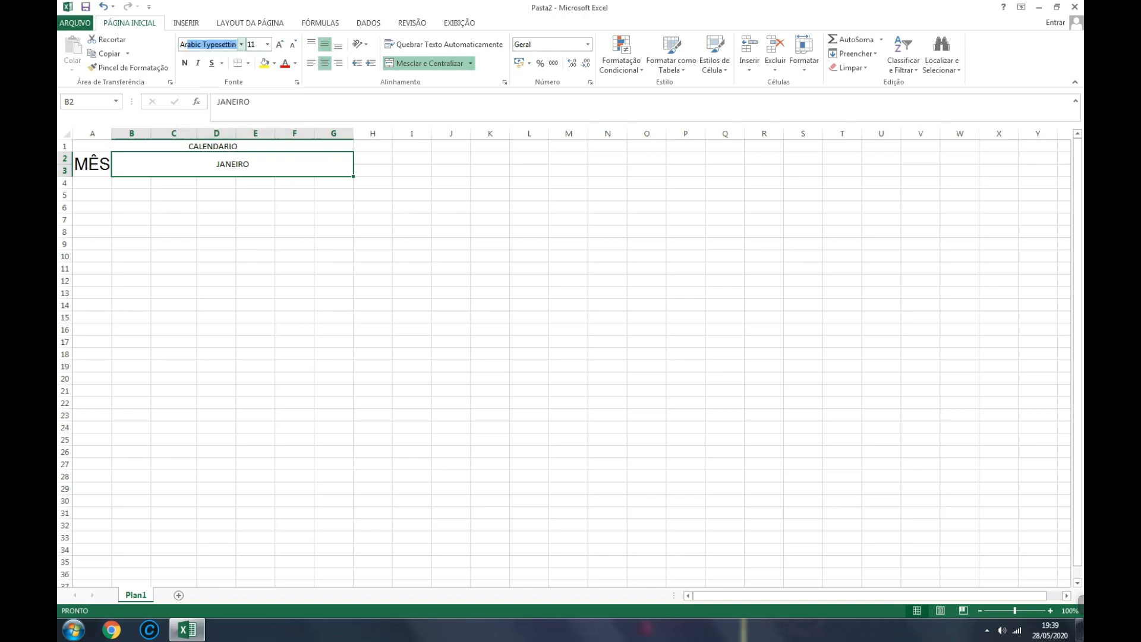
key(Return)
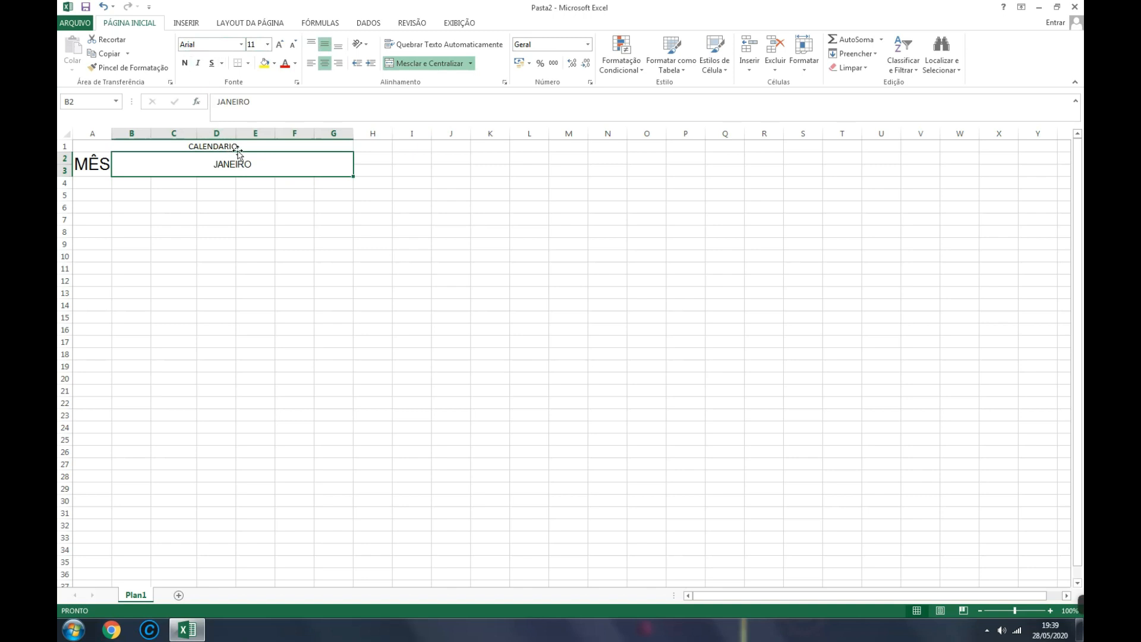
click(268, 45)
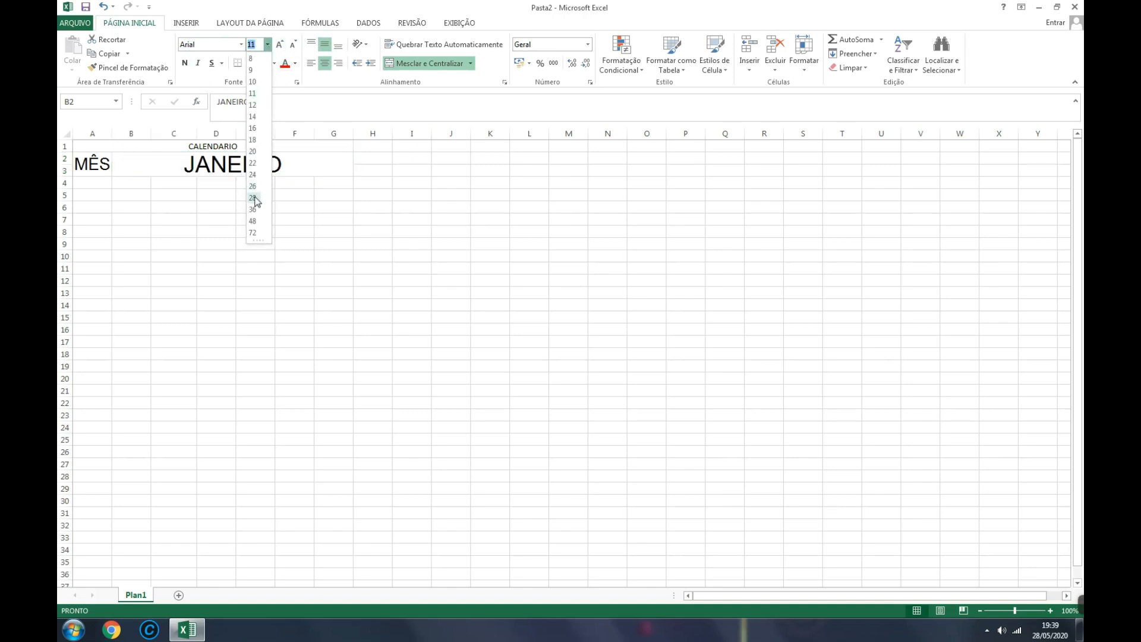
click(279, 248)
click(234, 163)
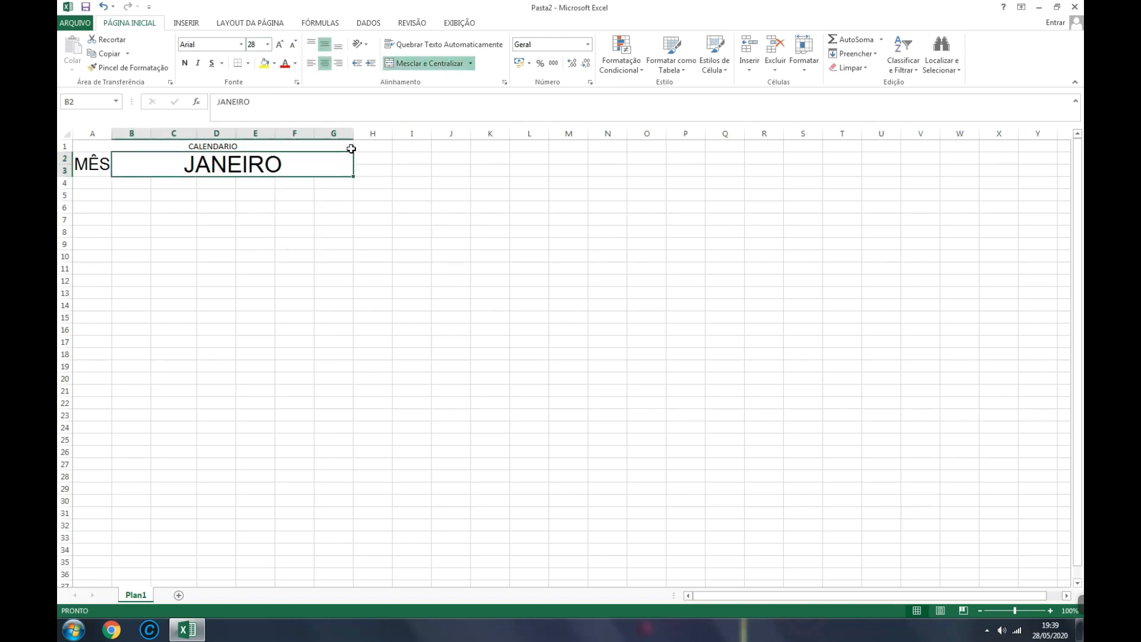
click(332, 145)
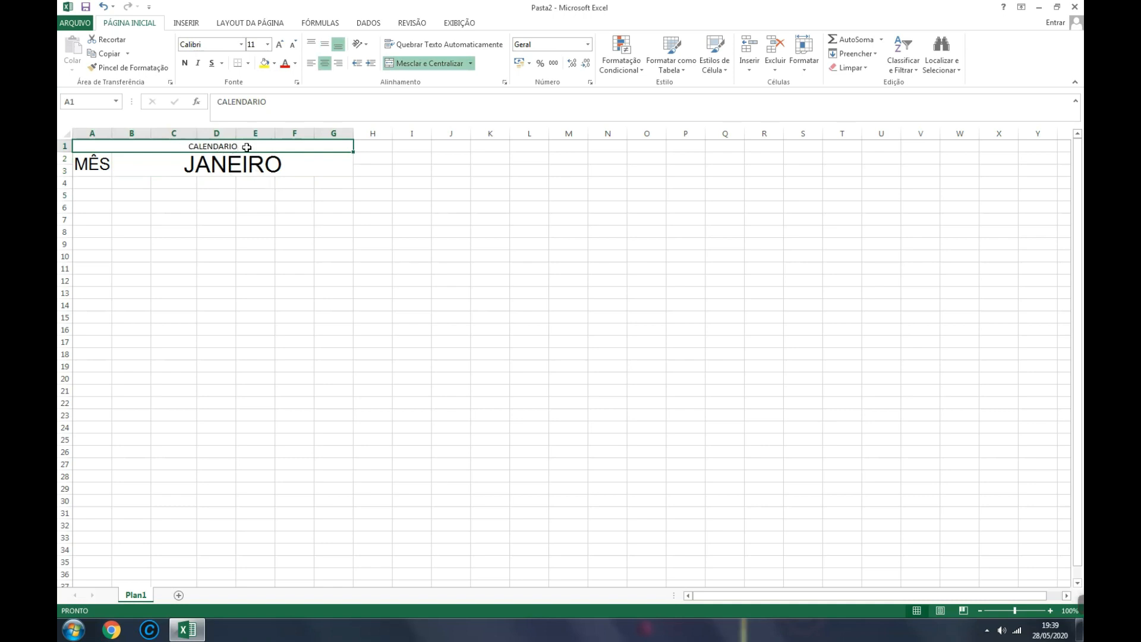
click(95, 166)
click(227, 168)
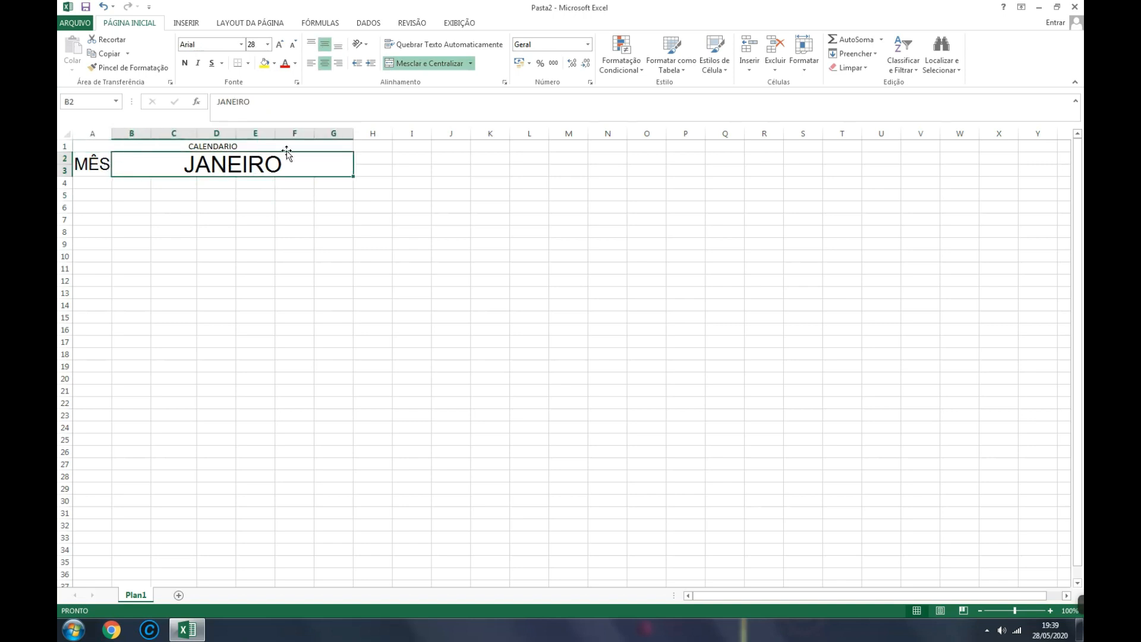
click(313, 143)
drag(342, 147, 307, 329)
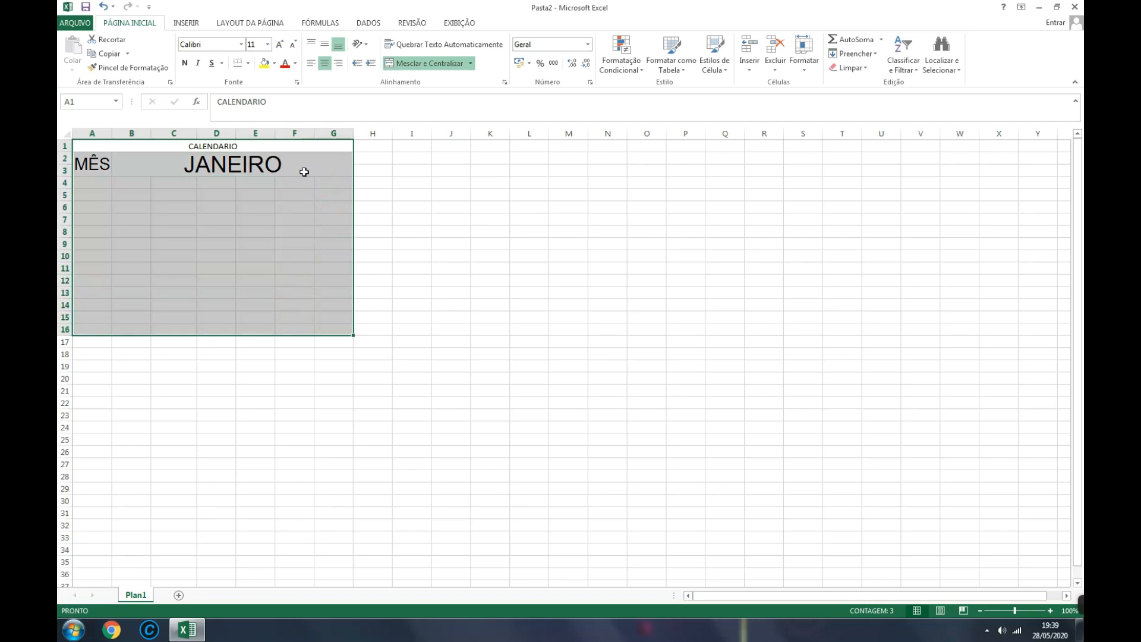
click(434, 183)
click(346, 169)
click(344, 146)
click(342, 168)
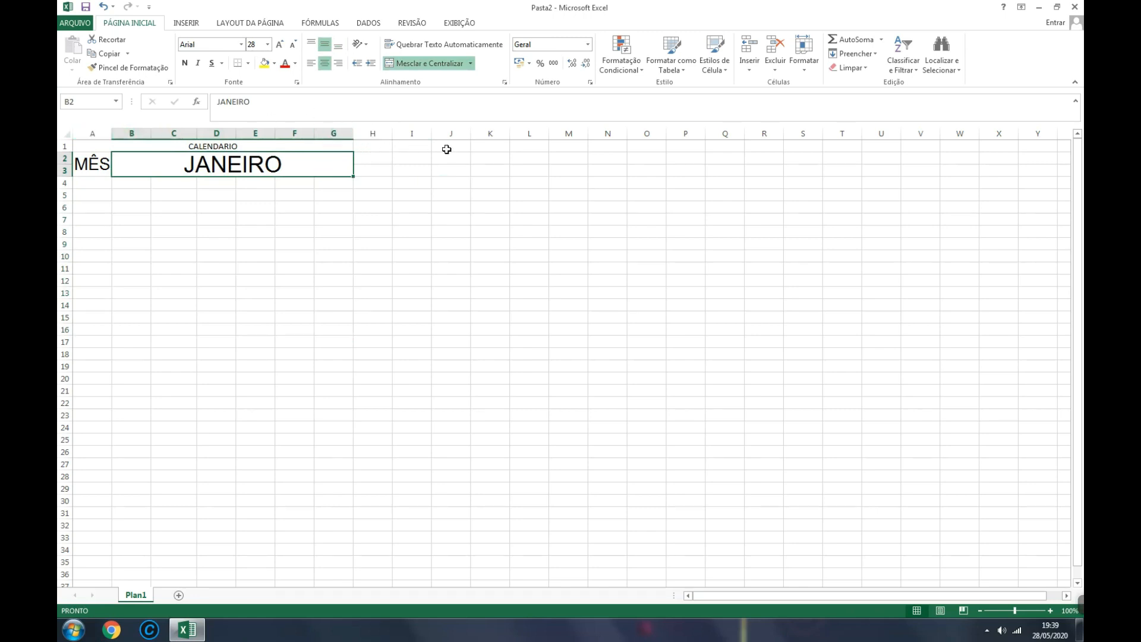
click(334, 183)
Unmerge the title CALENDARIO in row 1 and merge and centre it across A1:M1
click(239, 148)
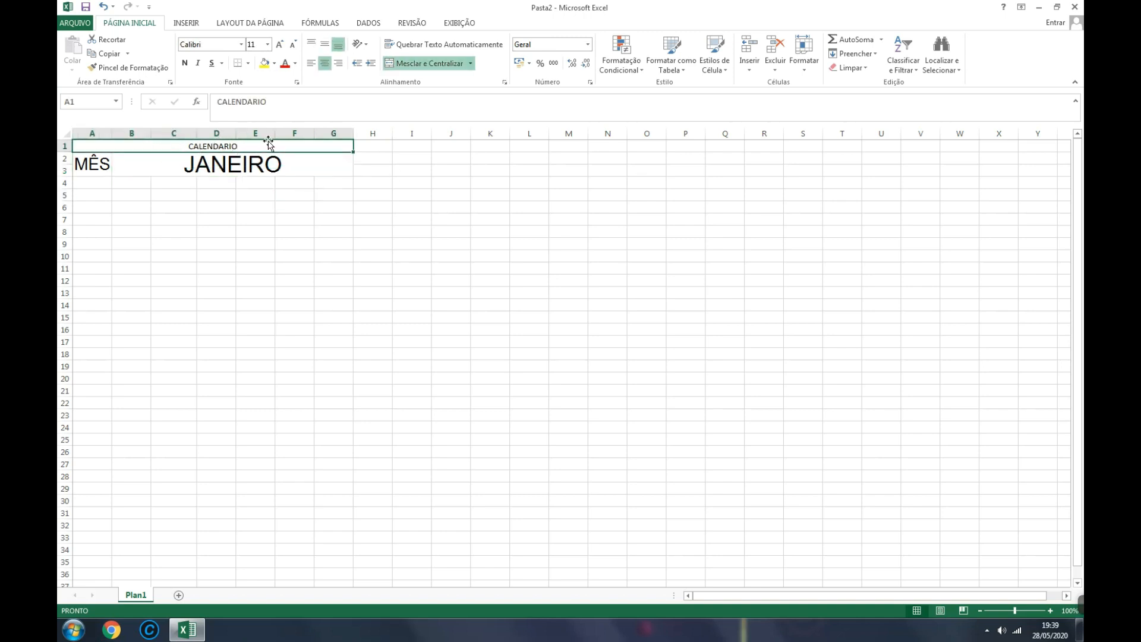
click(424, 64)
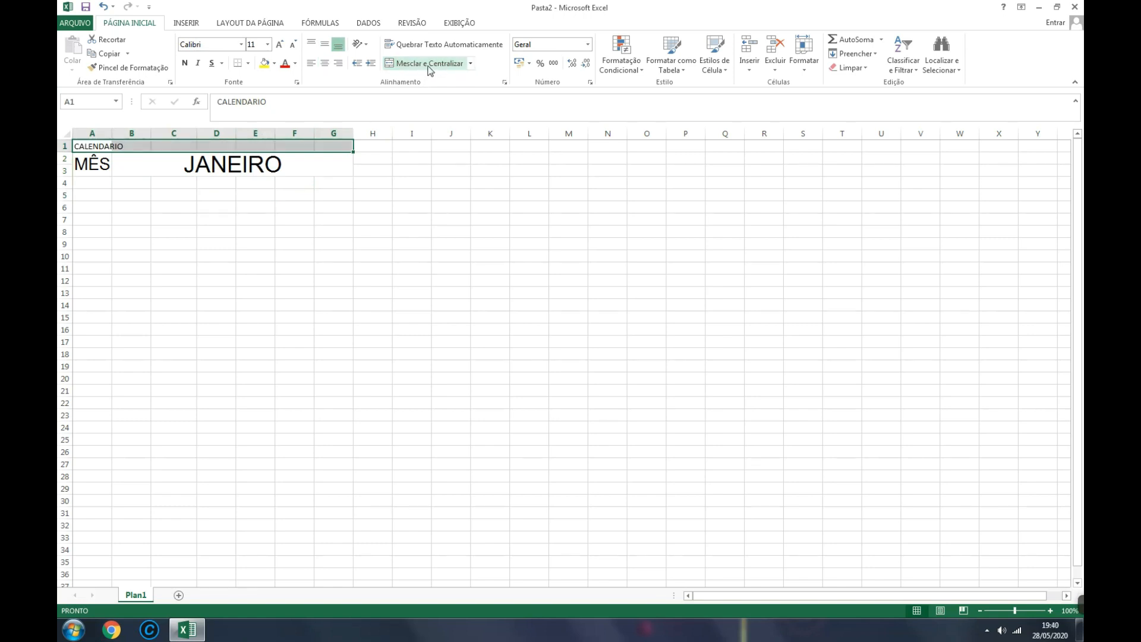
click(397, 221)
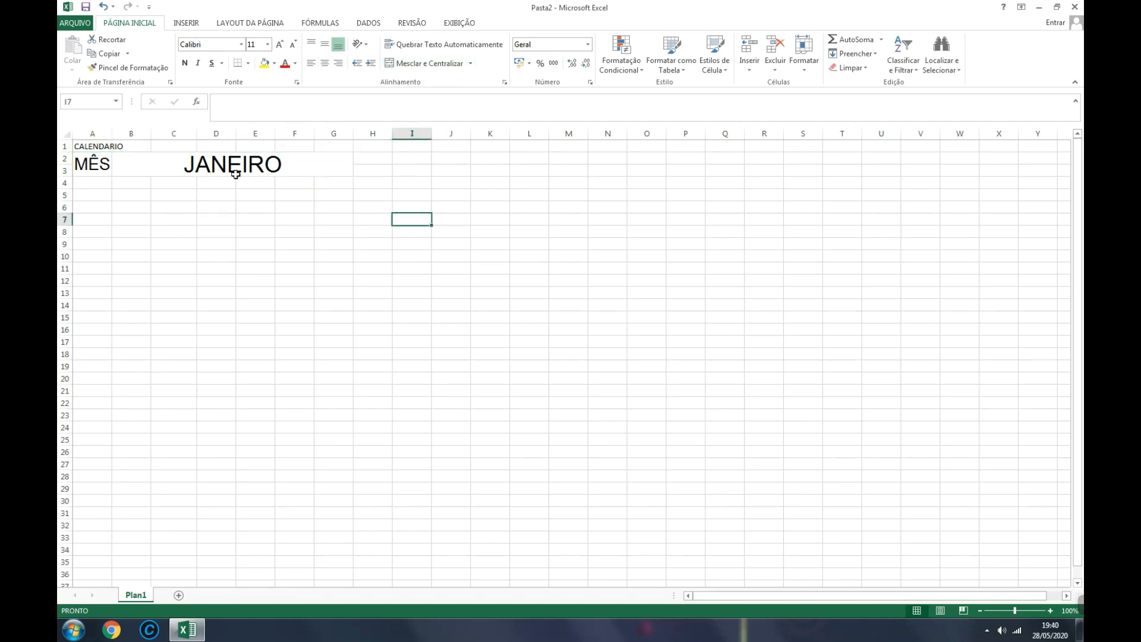
click(110, 146)
drag(111, 146, 572, 144)
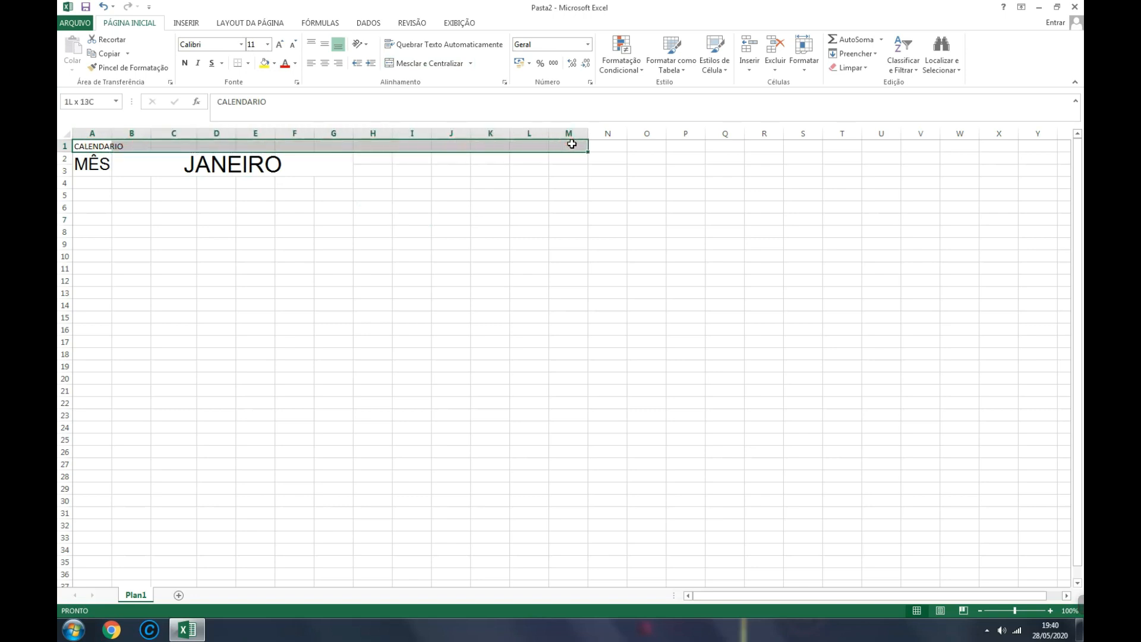
click(425, 68)
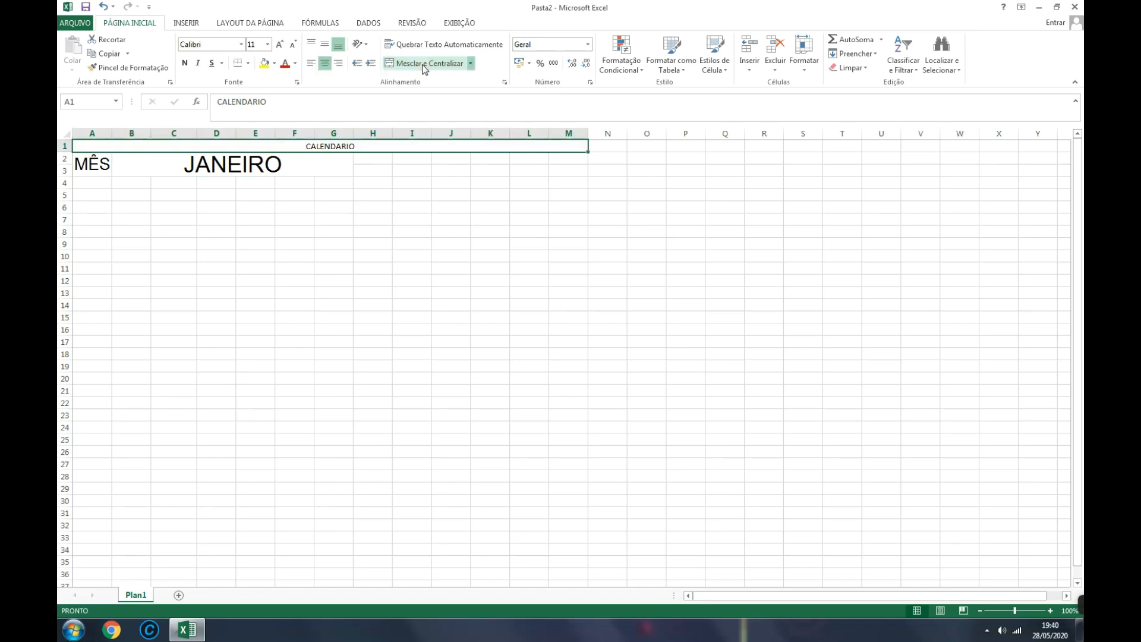
click(410, 192)
click(397, 146)
click(404, 193)
click(362, 148)
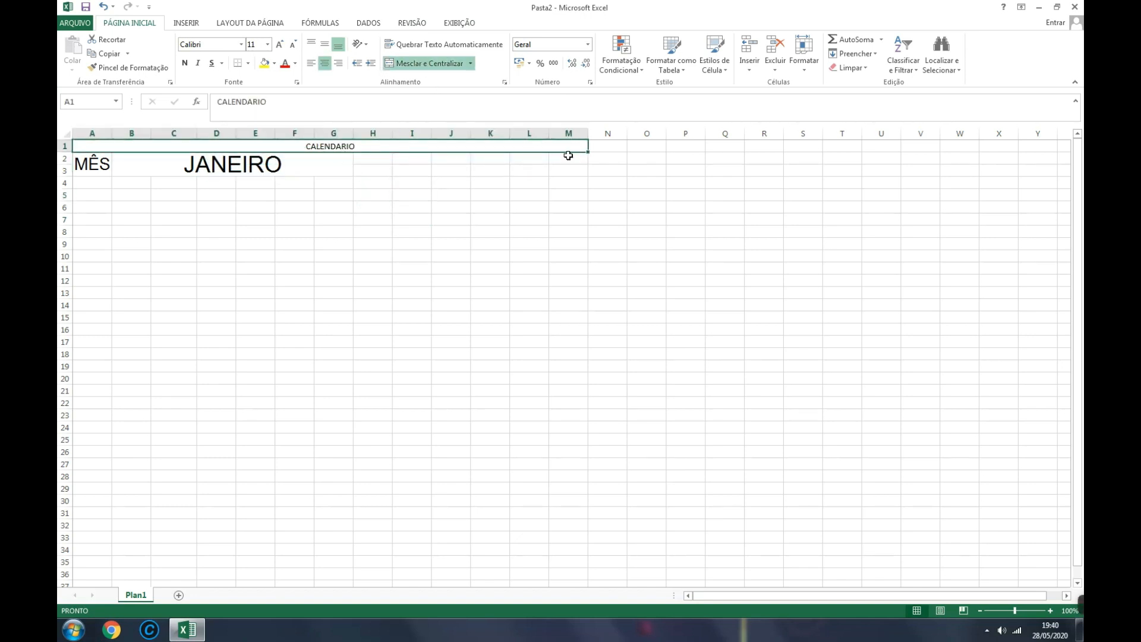
Unmerge the title CALENDARIO from A1:M1 and merge and centre it across A1:G1
click(530, 179)
click(473, 145)
click(435, 65)
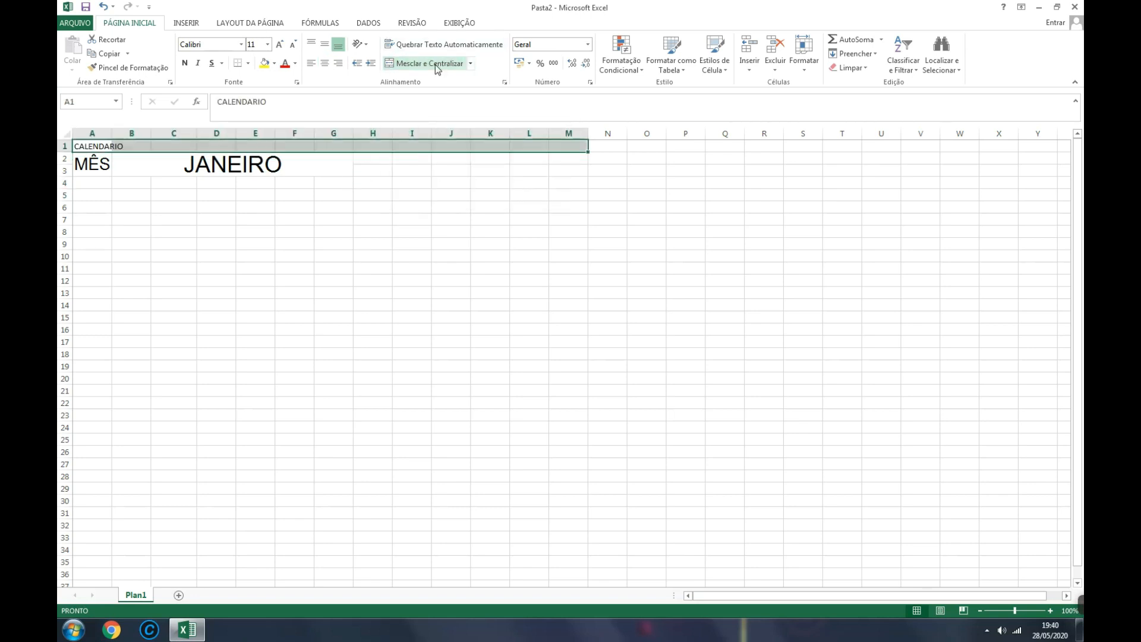
click(382, 190)
drag(336, 146, 100, 145)
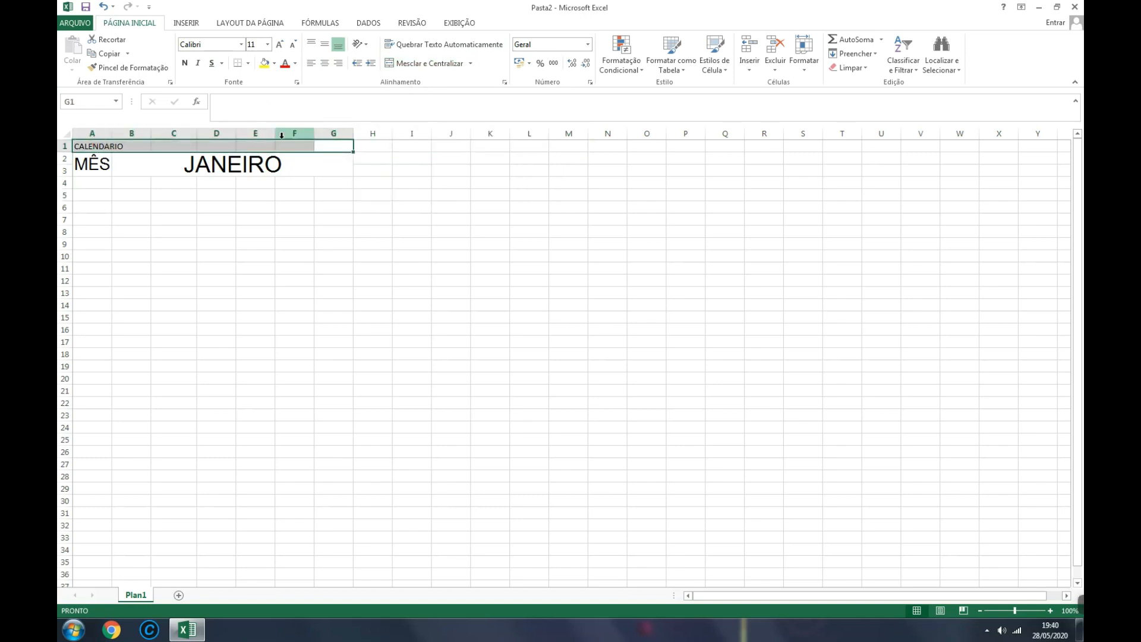
click(421, 64)
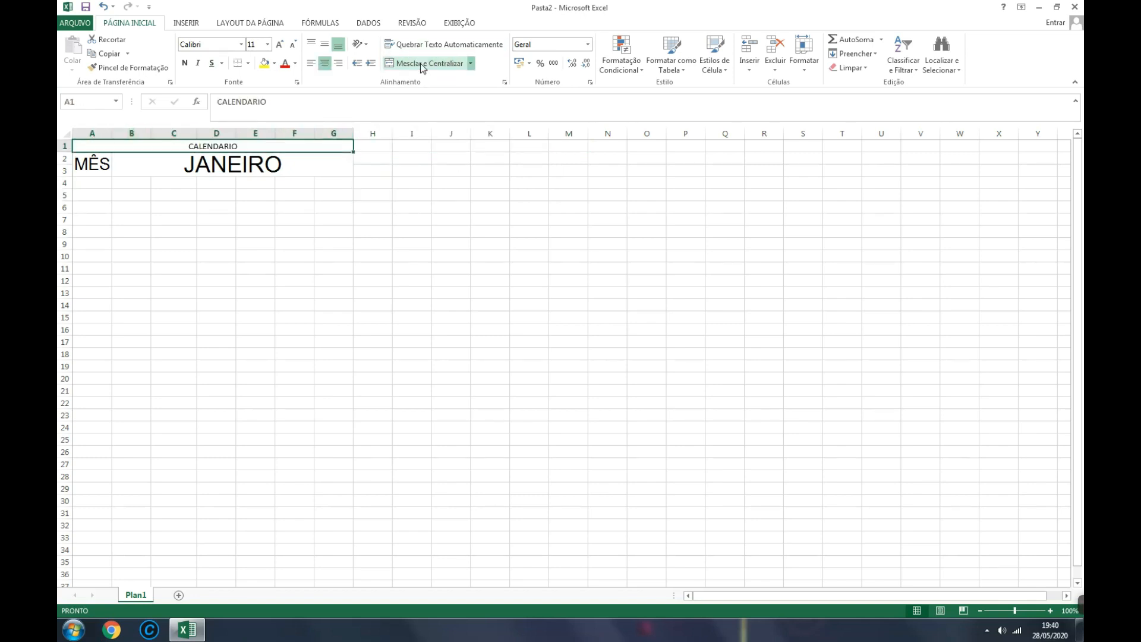
click(229, 230)
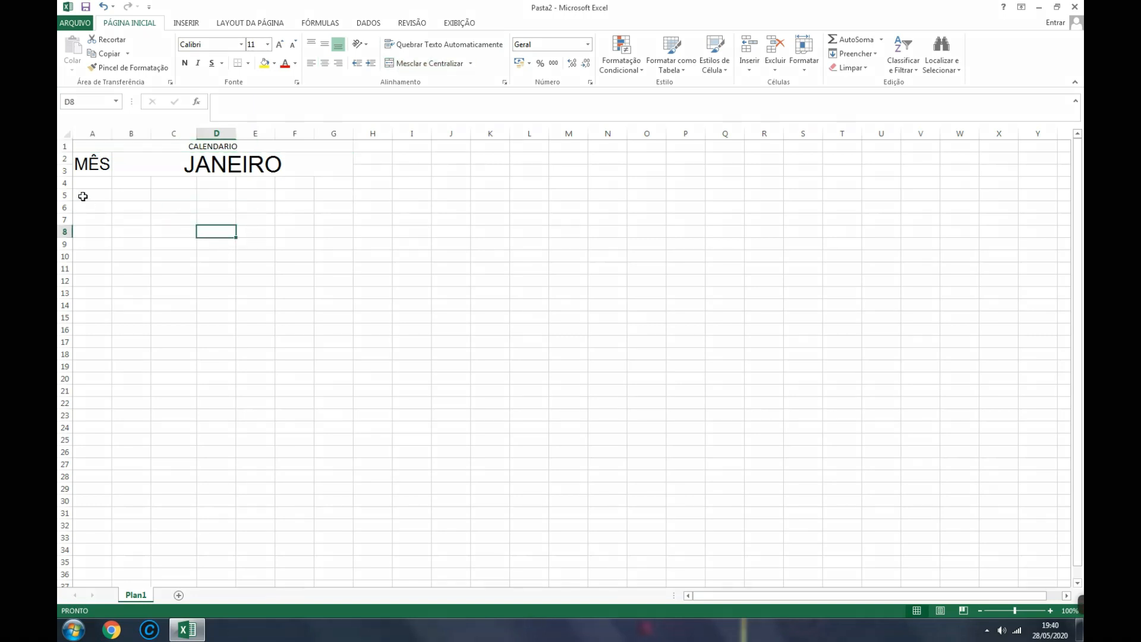